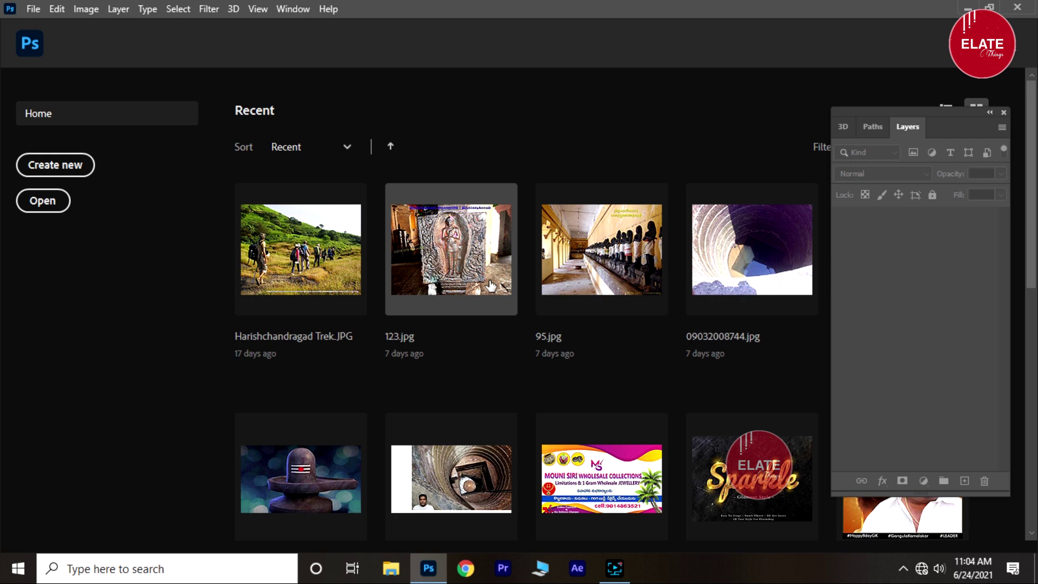
pyautogui.click(36, 15)
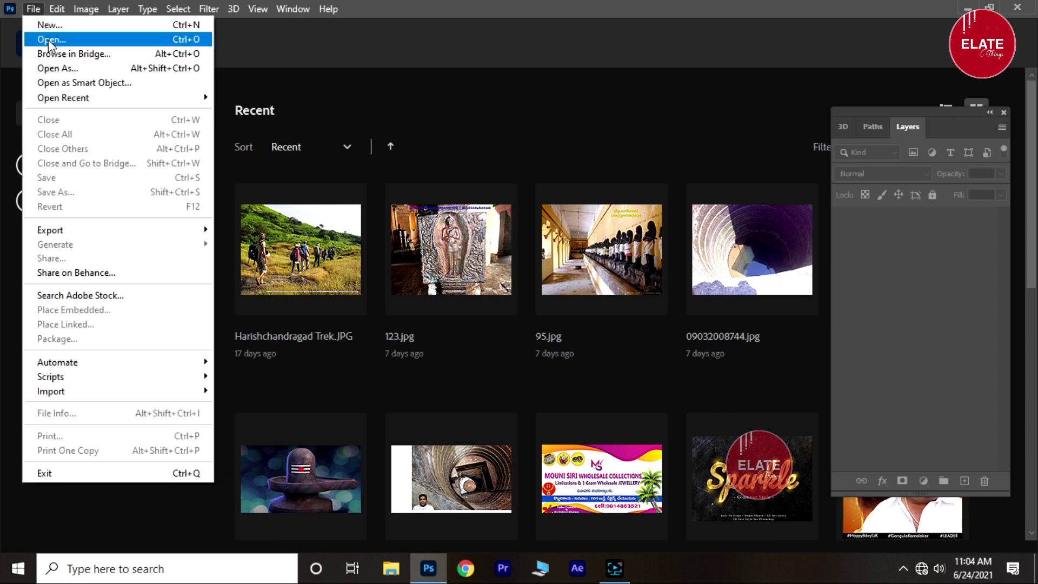
pyautogui.click(48, 40)
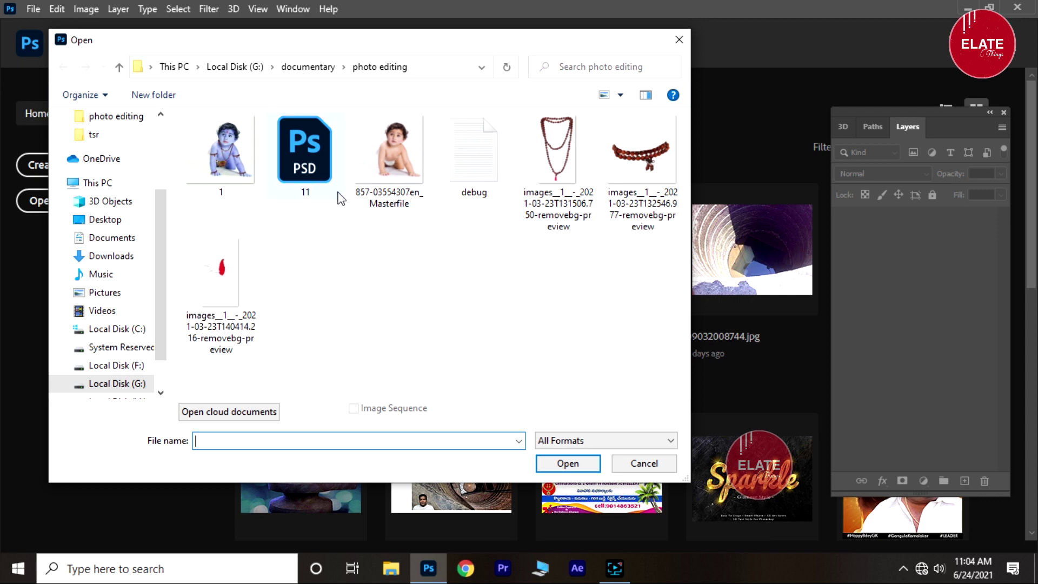
pyautogui.click(384, 169)
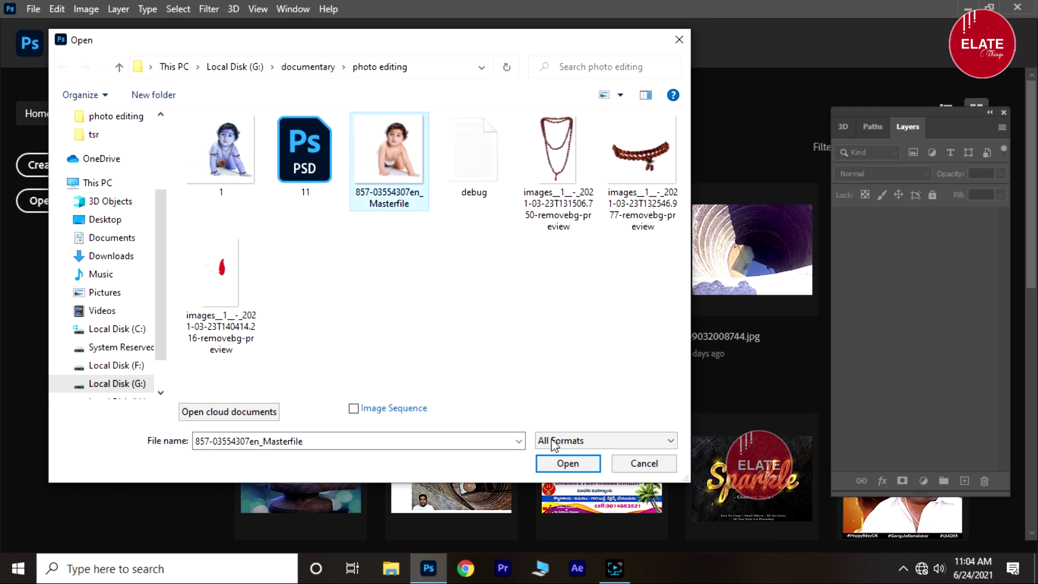
pyautogui.click(567, 464)
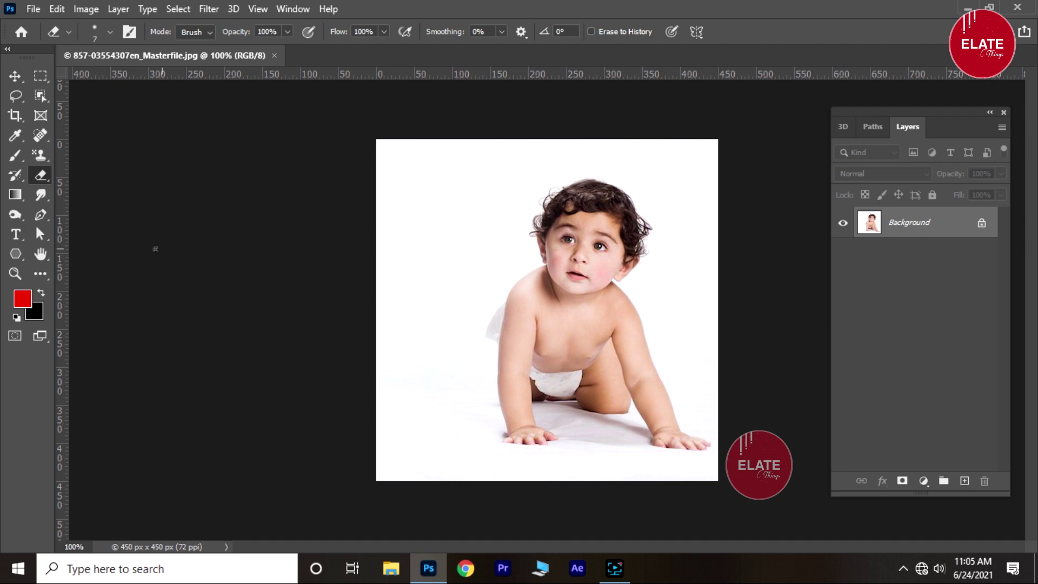
# Show the Image > Adjustments list with Hue/Saturation highlighted
pyautogui.click(86, 16)
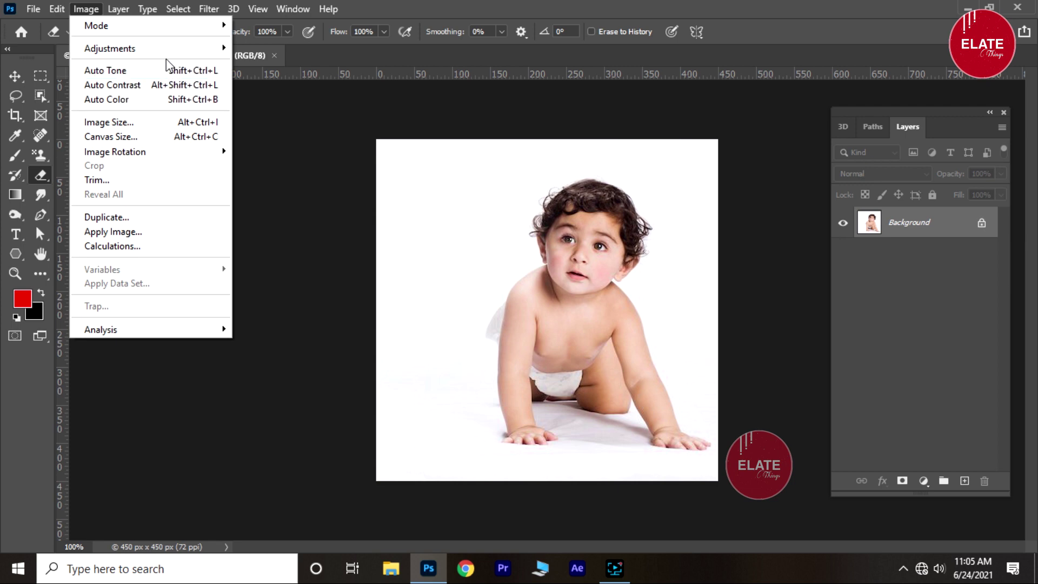
pyautogui.moveTo(109, 47)
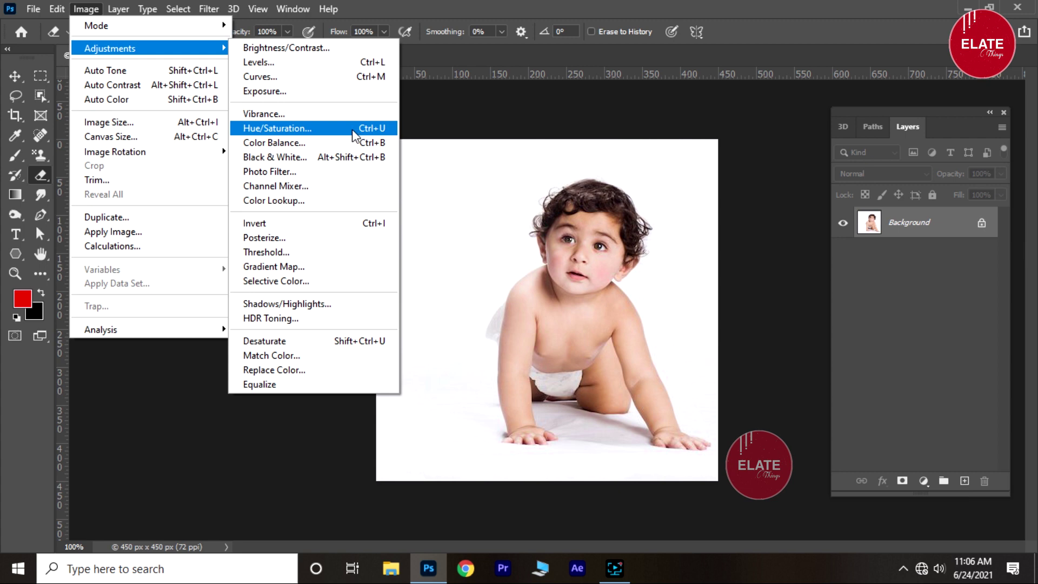
# Apply a Hue/Saturation hue shift of -140 to turn the baby blue-violet
pyautogui.click(285, 130)
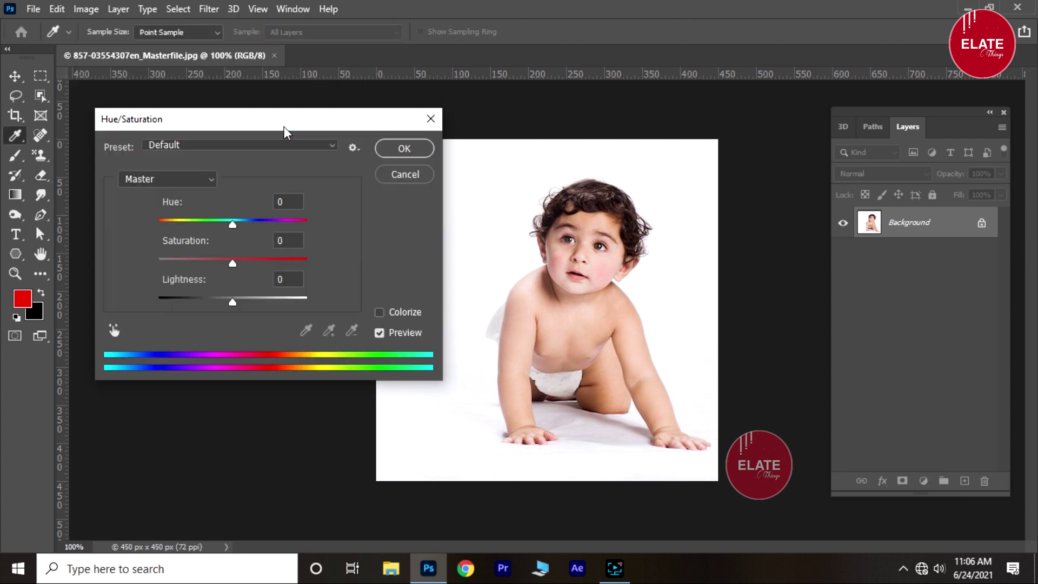
pyautogui.moveTo(284, 130); pyautogui.dragTo(288, 125)
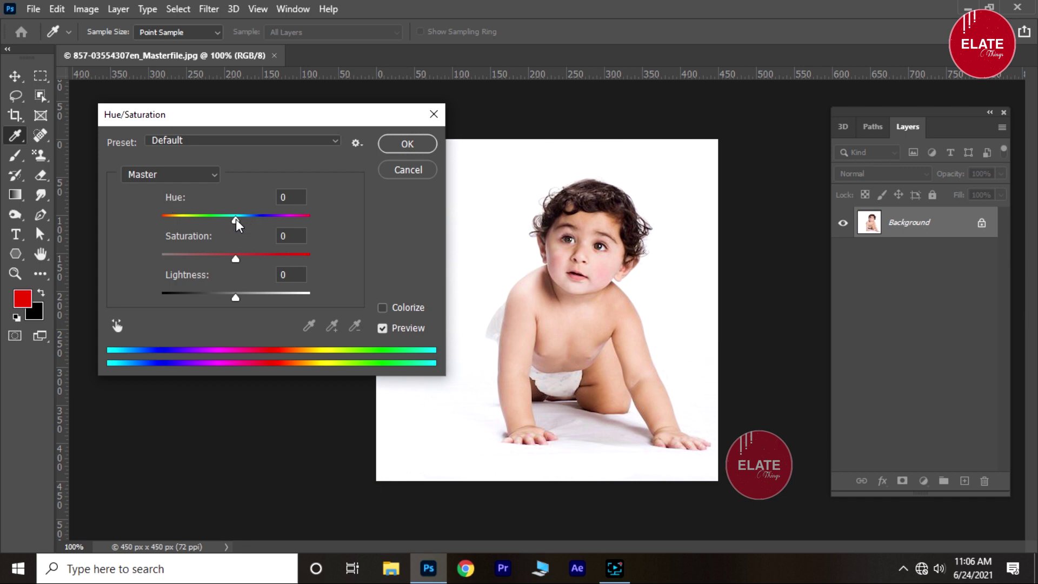
pyautogui.moveTo(237, 222); pyautogui.dragTo(176, 227)
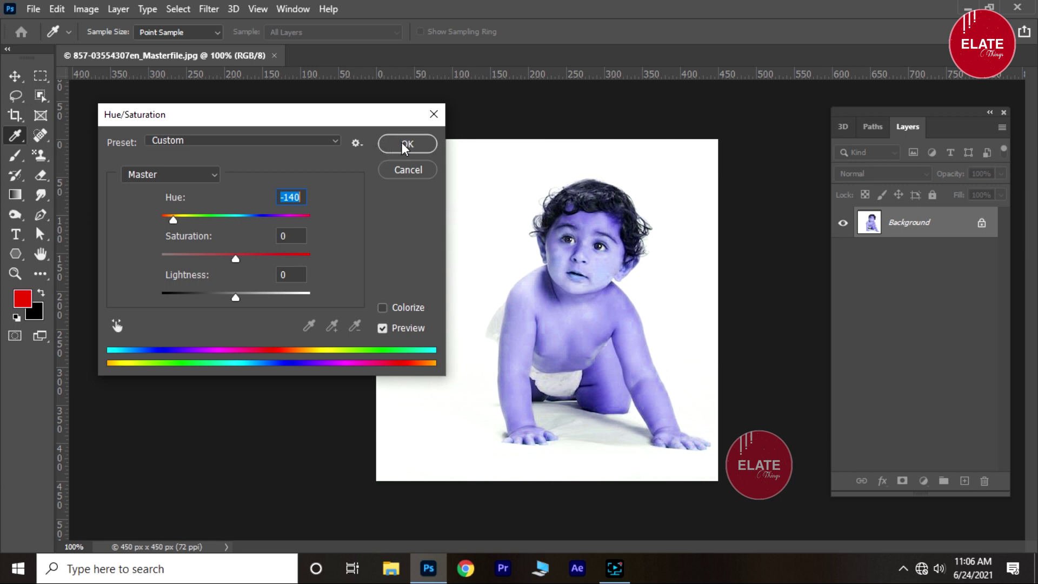
pyautogui.click(407, 143)
pyautogui.press('e')
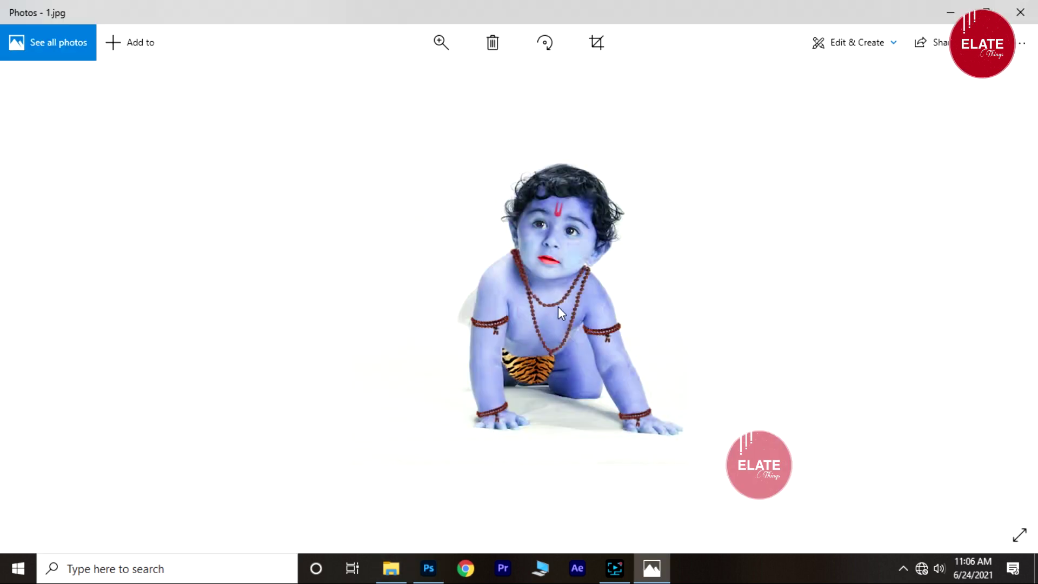
# Enlarge the Shiva-style reference in Photos, then go back to the Photoshop baby document
pyautogui.click(442, 42)
pyautogui.click(404, 77)
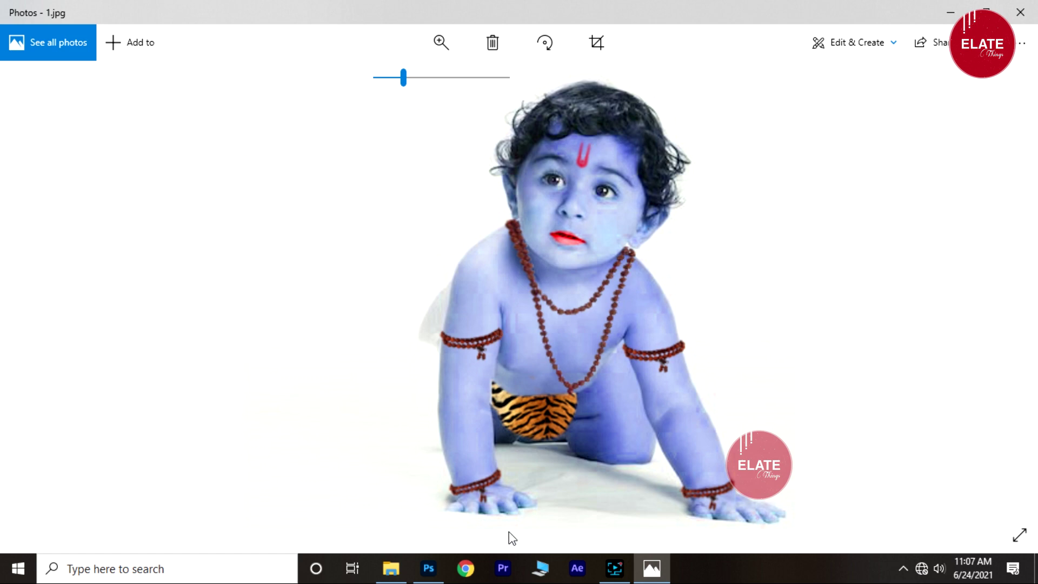
pyautogui.click(428, 568)
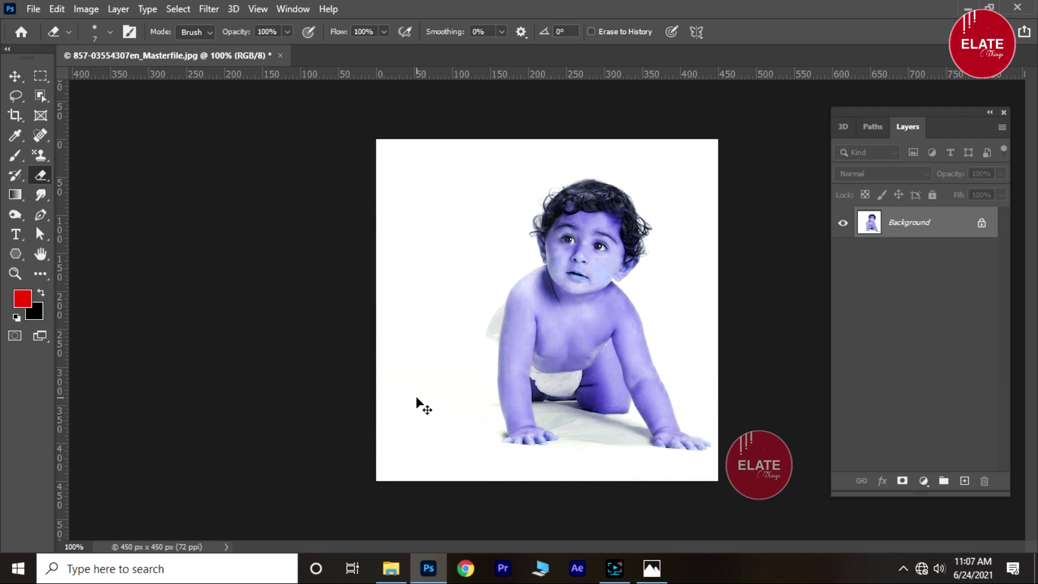
pyautogui.hotkey('ctrl', '+')
pyautogui.hotkey('ctrl', '+')
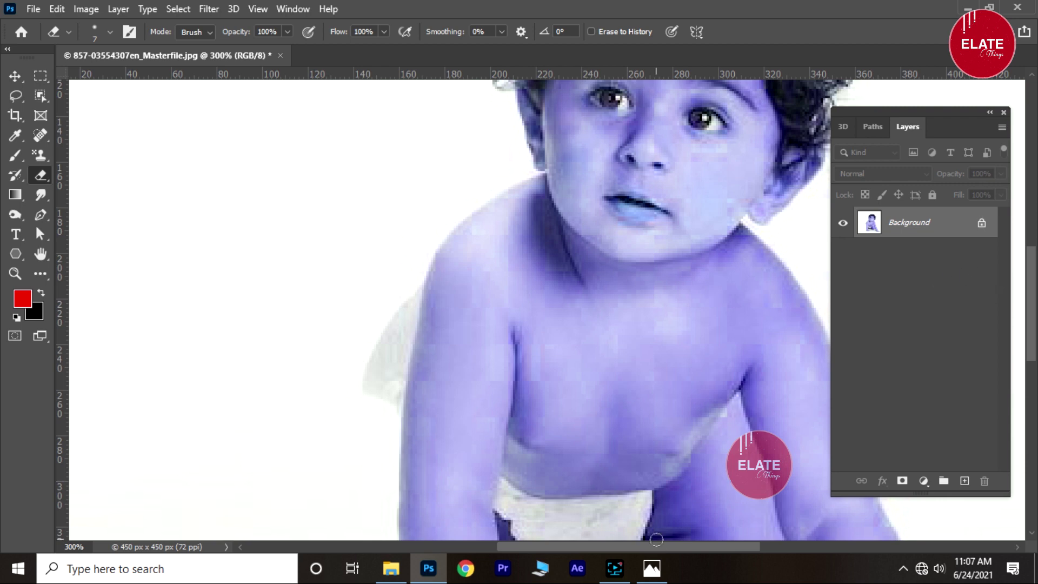
# Zoom to 300% and pan the canvas to centre the baby's face
pyautogui.moveTo(661, 547)
pyautogui.mouseDown()
pyautogui.moveTo(619, 548)
pyautogui.moveTo(654, 555)
pyautogui.mouseUp()
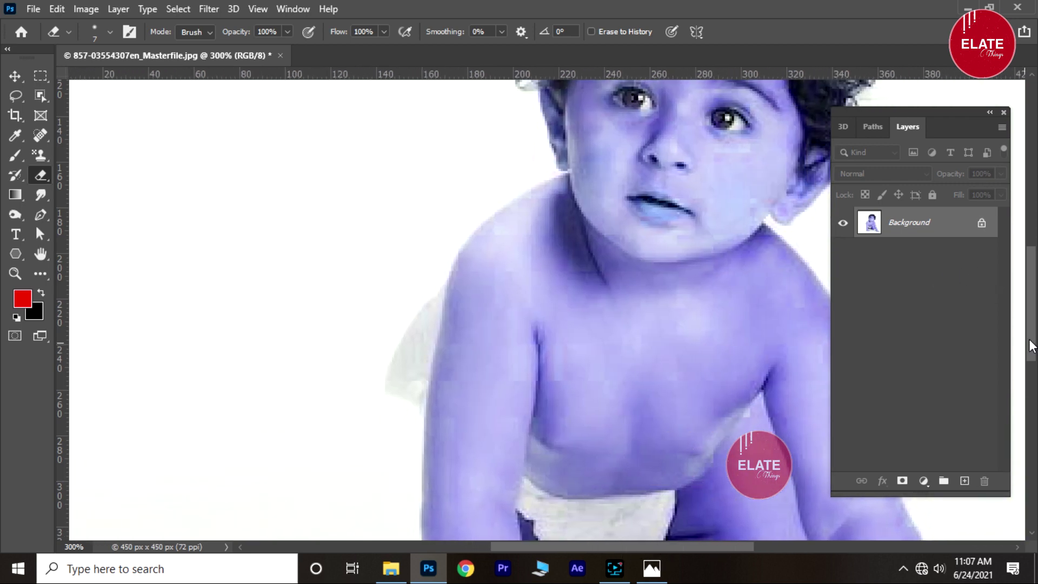
pyautogui.moveTo(1031, 336); pyautogui.dragTo(1035, 316)
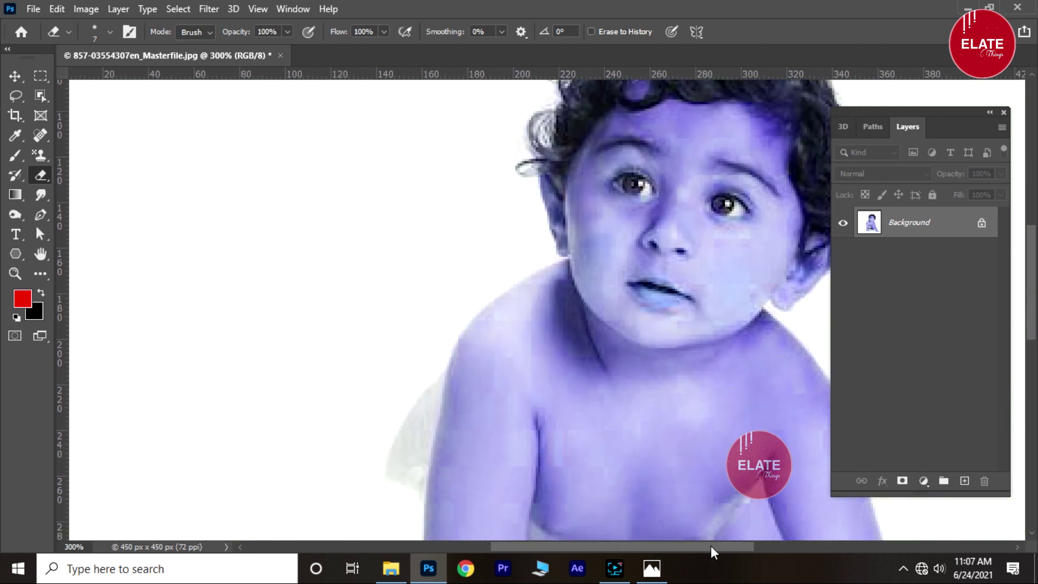
pyautogui.moveTo(714, 549); pyautogui.dragTo(740, 552)
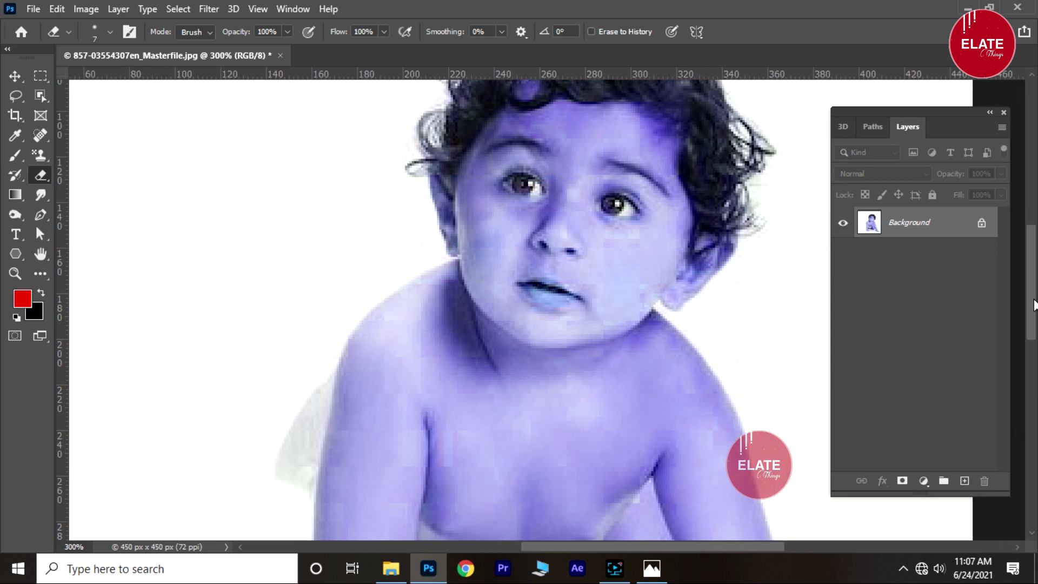
pyautogui.moveTo(1034, 310); pyautogui.dragTo(1033, 294)
pyautogui.moveTo(535, 291)
pyautogui.mouseDown()
pyautogui.moveTo(435, 290)
pyautogui.moveTo(479, 313)
pyautogui.moveTo(456, 305)
pyautogui.mouseUp()
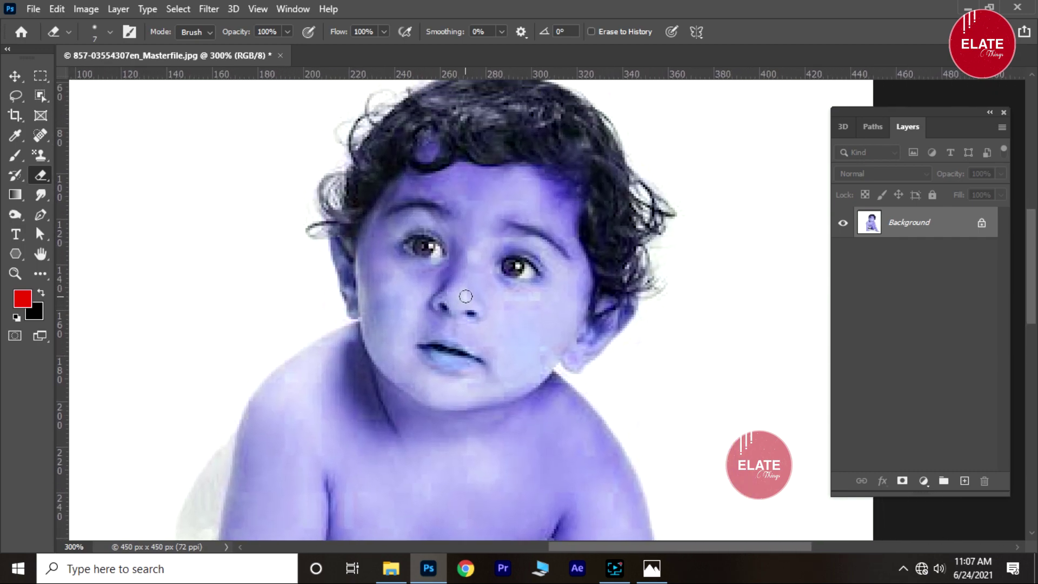
pyautogui.press('s')
# Add empty Layer 1 and set the Brush tool with pure red #ff0000 as foreground
pyautogui.click(965, 481)
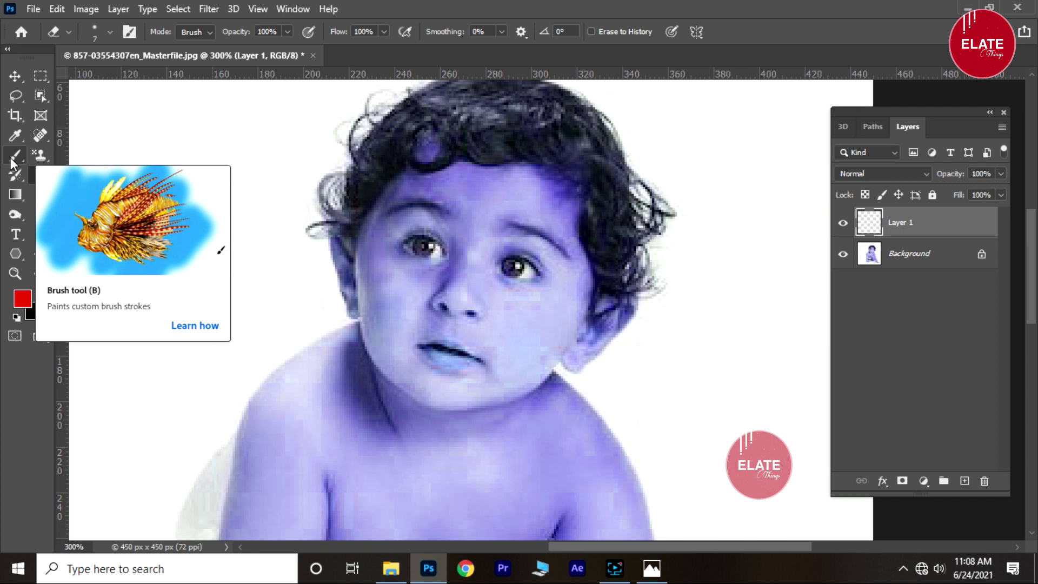
pyautogui.click(11, 157)
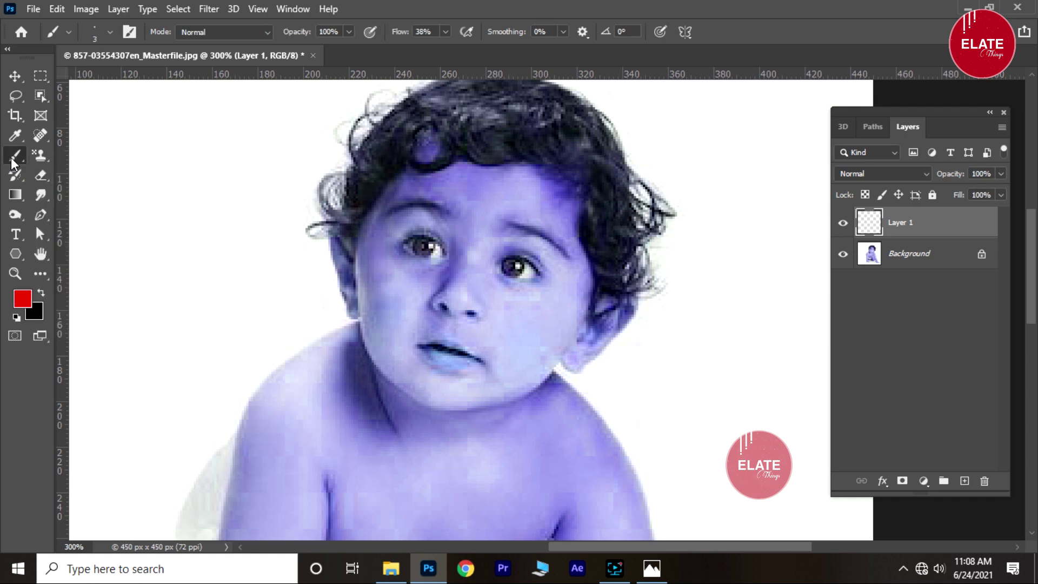
pyautogui.click(21, 300)
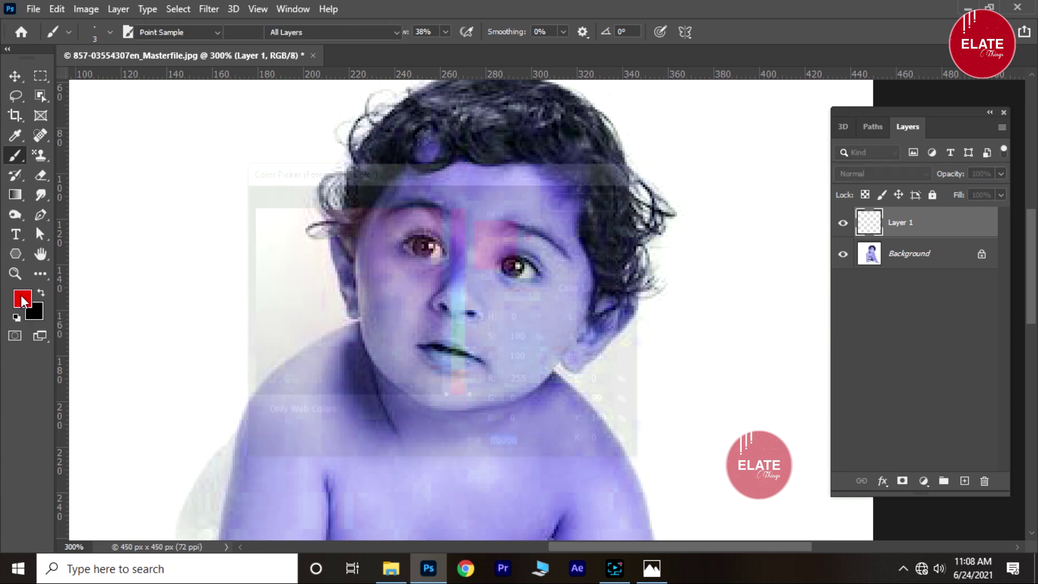
pyautogui.click(384, 314)
pyautogui.moveTo(384, 314)
pyautogui.mouseDown()
pyautogui.moveTo(478, 248)
pyautogui.moveTo(457, 222)
pyautogui.moveTo(451, 369)
pyautogui.moveTo(457, 238)
pyautogui.moveTo(457, 287)
pyautogui.mouseUp()
pyautogui.moveTo(438, 246)
pyautogui.mouseDown()
pyautogui.moveTo(394, 255)
pyautogui.moveTo(322, 216)
pyautogui.moveTo(391, 297)
pyautogui.moveTo(365, 265)
pyautogui.moveTo(409, 269)
pyautogui.moveTo(442, 204)
pyautogui.mouseUp()
pyautogui.moveTo(458, 288); pyautogui.dragTo(458, 195)
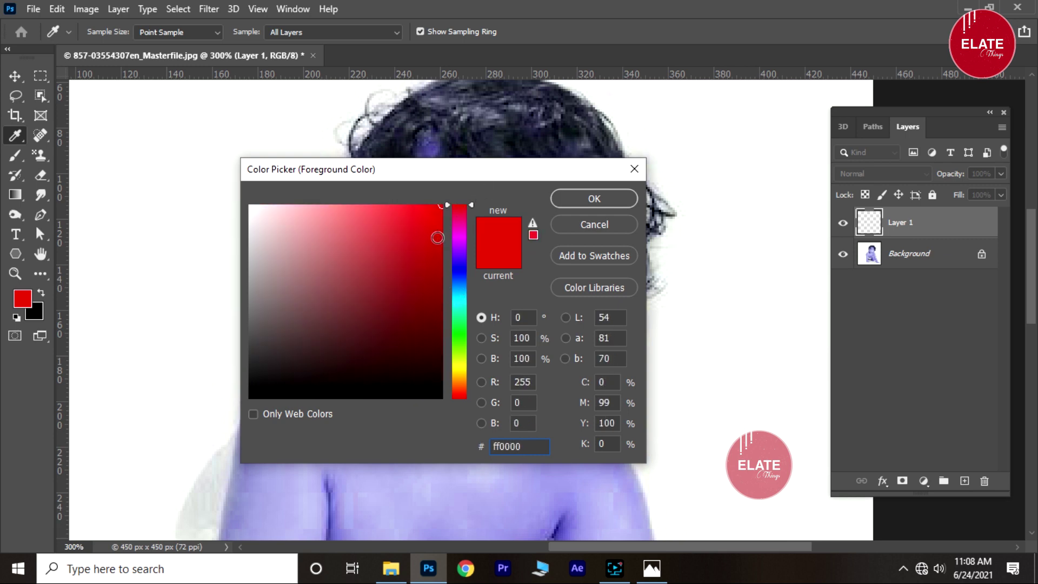
pyautogui.click(593, 200)
pyautogui.press('b')
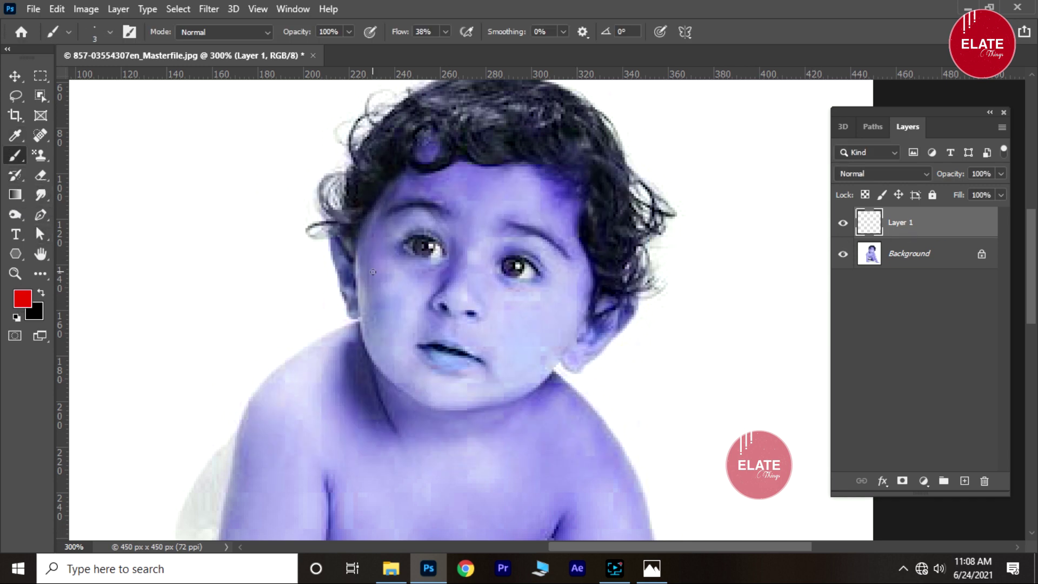
# Zoom to 500%, resize the brush, and paint a red U-shaped tilak on the forehead
pyautogui.scroll(2, 411, 286)
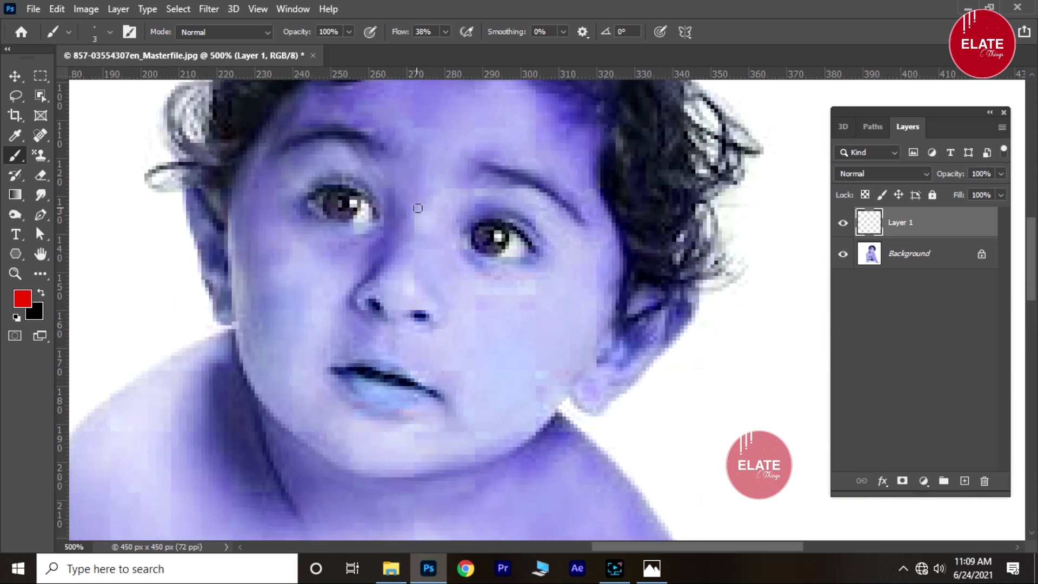
pyautogui.scroll(1, 414, 281)
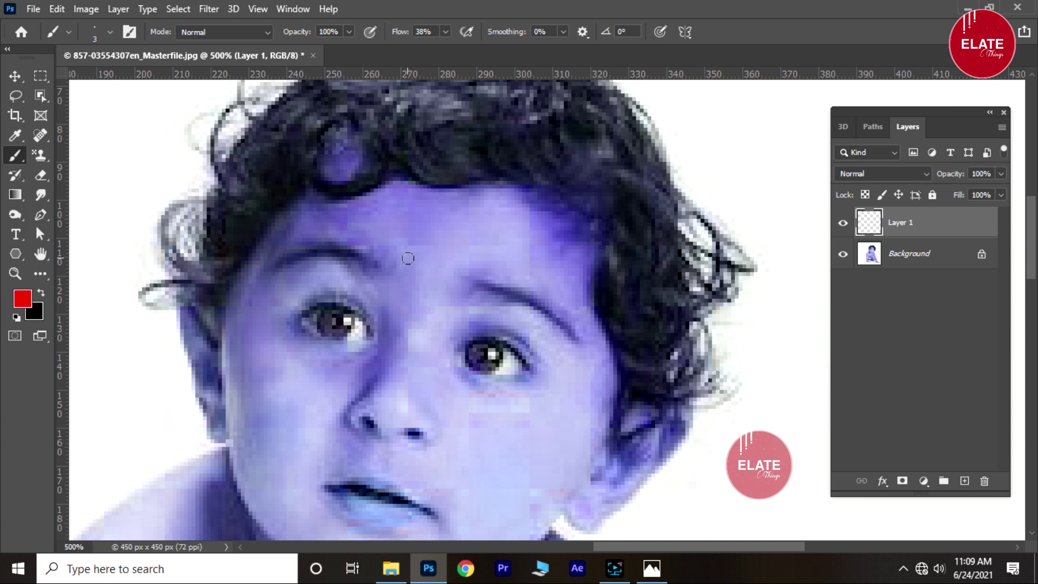
pyautogui.press('[')
pyautogui.press(']')
pyautogui.press(']')
pyautogui.press(']')
pyautogui.press(']')
pyautogui.press(']')
pyautogui.press(']')
pyautogui.press('[')
pyautogui.press('[')
pyautogui.press('[')
pyautogui.press('[')
pyautogui.press('[')
pyautogui.press('[')
pyautogui.moveTo(409, 205)
pyautogui.mouseDown()
pyautogui.moveTo(407, 287)
pyautogui.moveTo(428, 282)
pyautogui.moveTo(445, 207)
pyautogui.mouseUp()
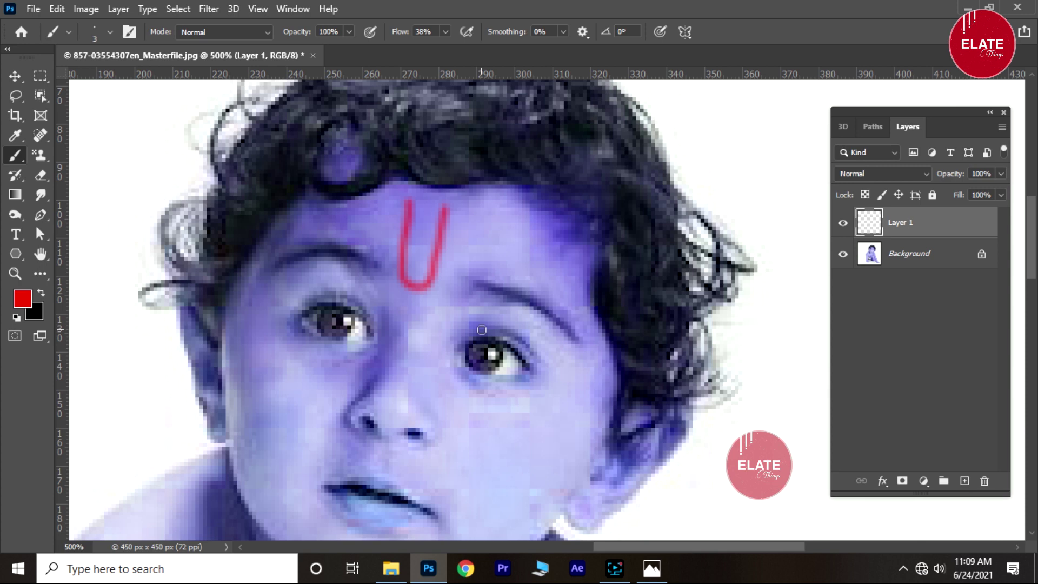
pyautogui.press('v')
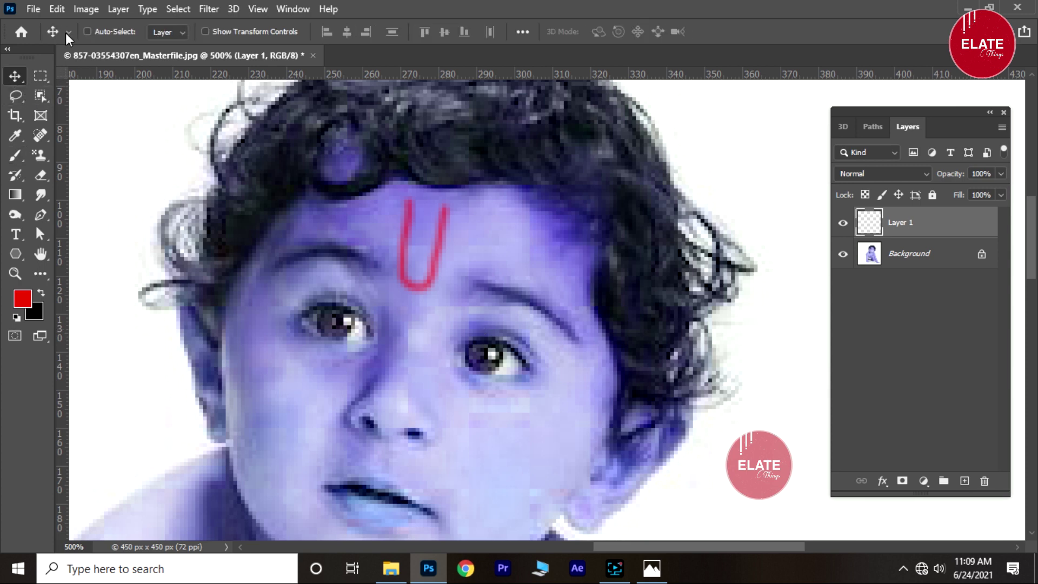
pyautogui.click(58, 9)
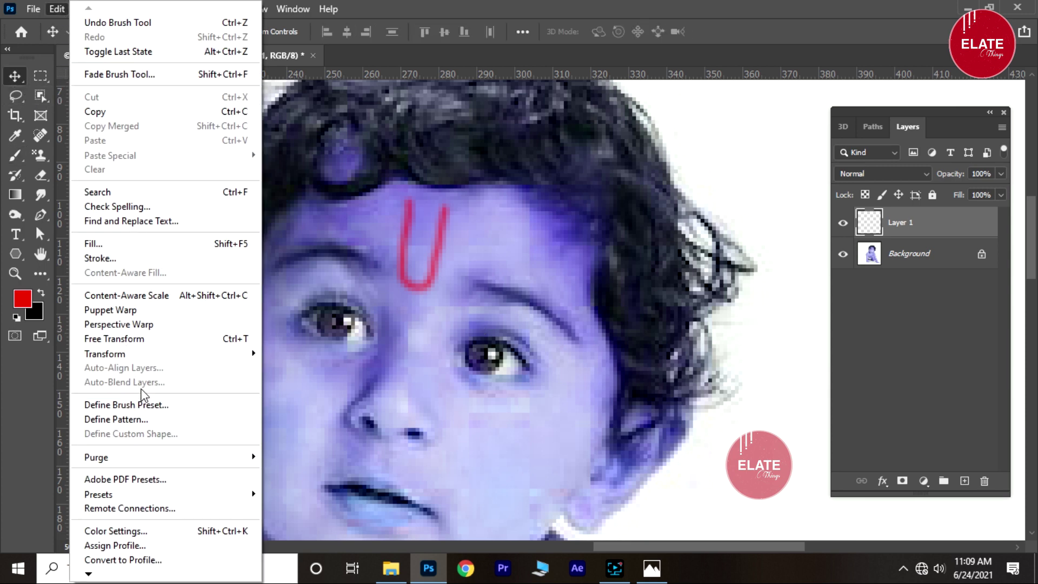
# Rotate the U tilak about 6.7°, shift it up-right, and paint a red dot inside
pyautogui.click(143, 341)
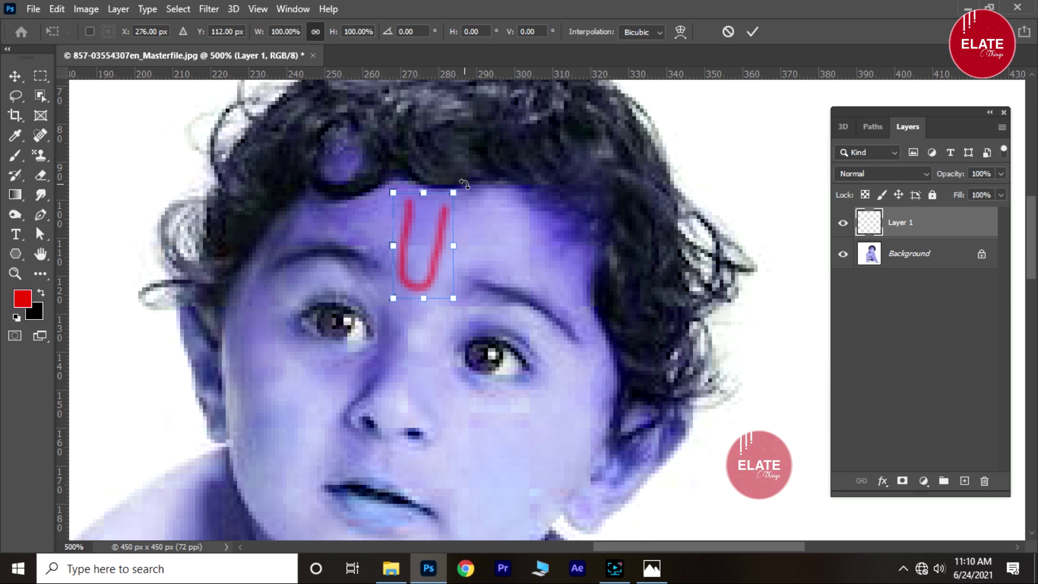
pyautogui.moveTo(465, 185); pyautogui.dragTo(472, 190)
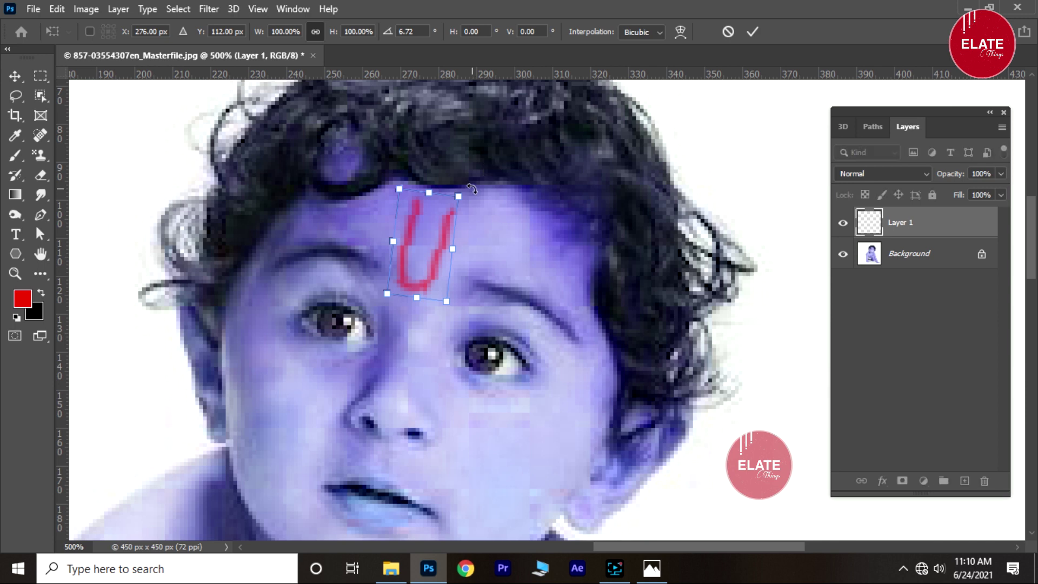
pyautogui.press('Return')
pyautogui.moveTo(440, 238); pyautogui.dragTo(452, 243)
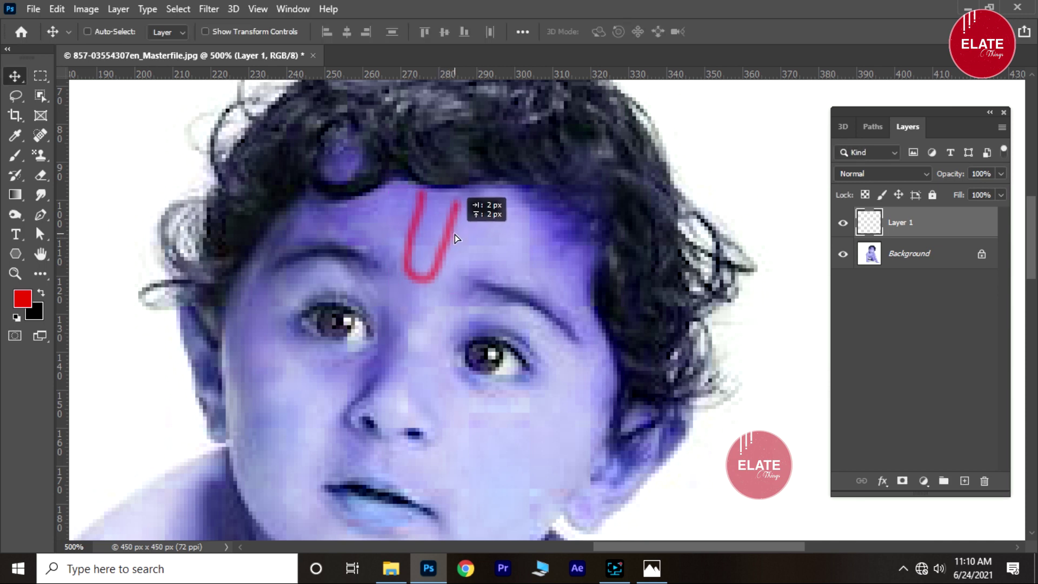
pyautogui.moveTo(451, 243); pyautogui.dragTo(456, 234)
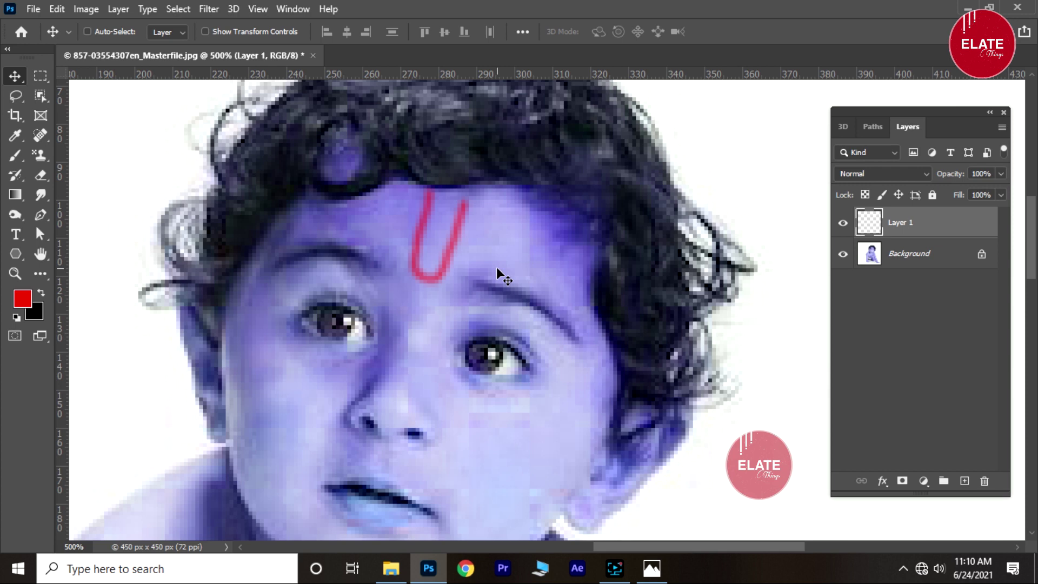
pyautogui.click(13, 157)
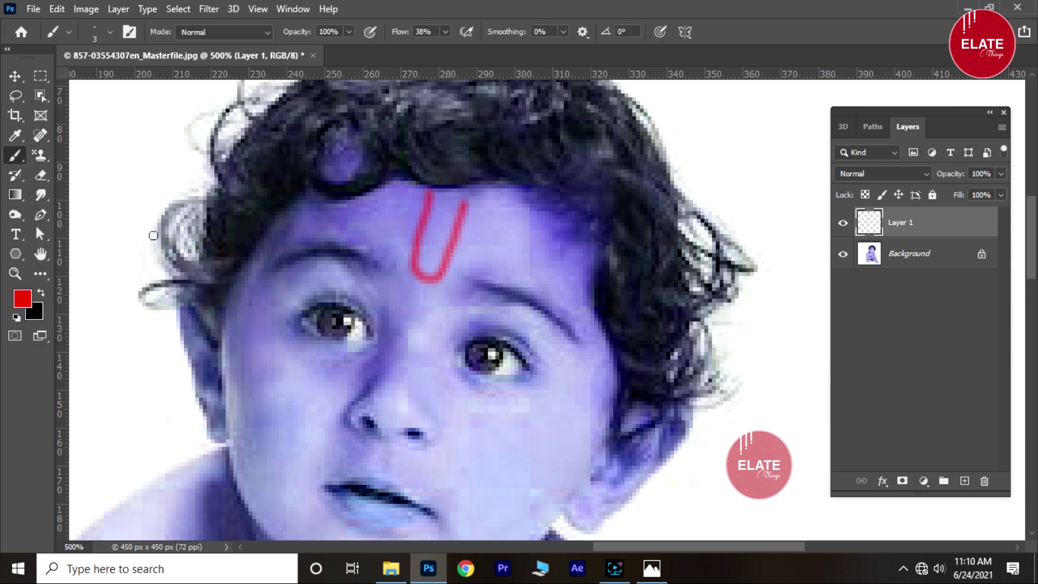
pyautogui.click(429, 263)
pyautogui.hotkey('ctrl', '-')
pyautogui.hotkey('ctrl', '-')
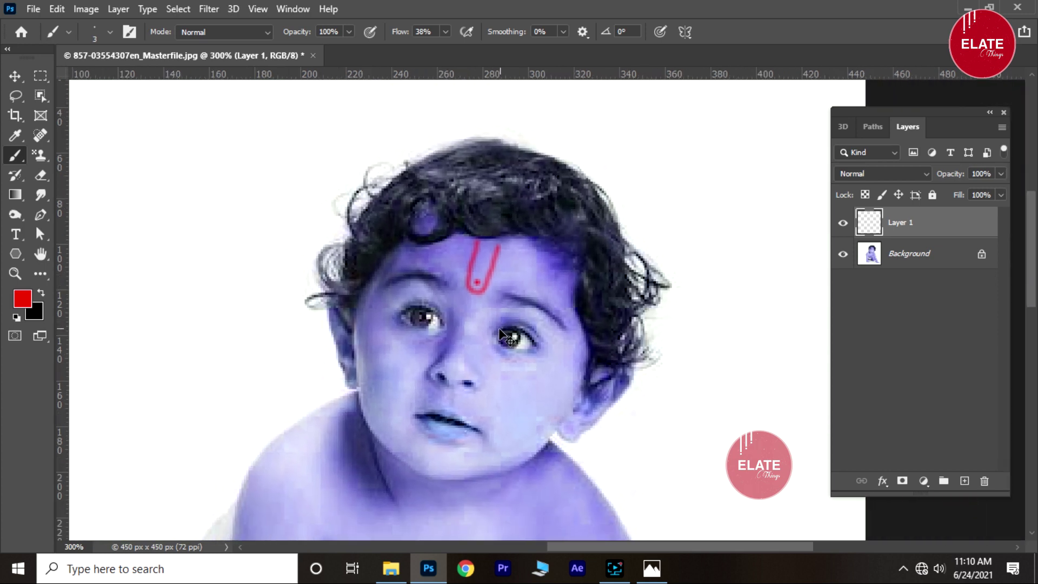
pyautogui.hotkey('ctrl', '-')
pyautogui.hotkey('ctrl', '-')
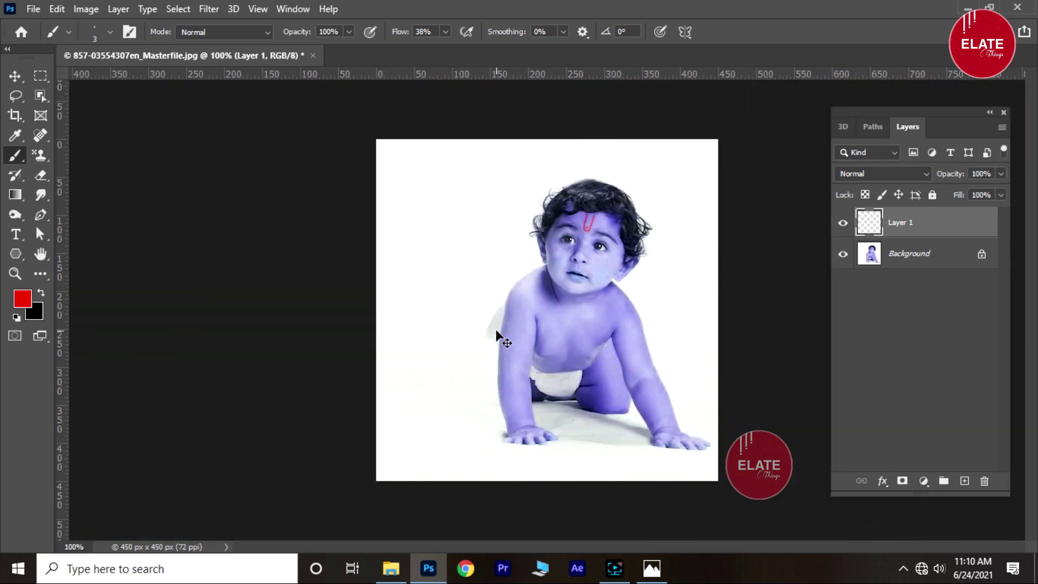
pyautogui.hotkey('ctrl', '+')
pyautogui.hscroll(1, 541, 316)
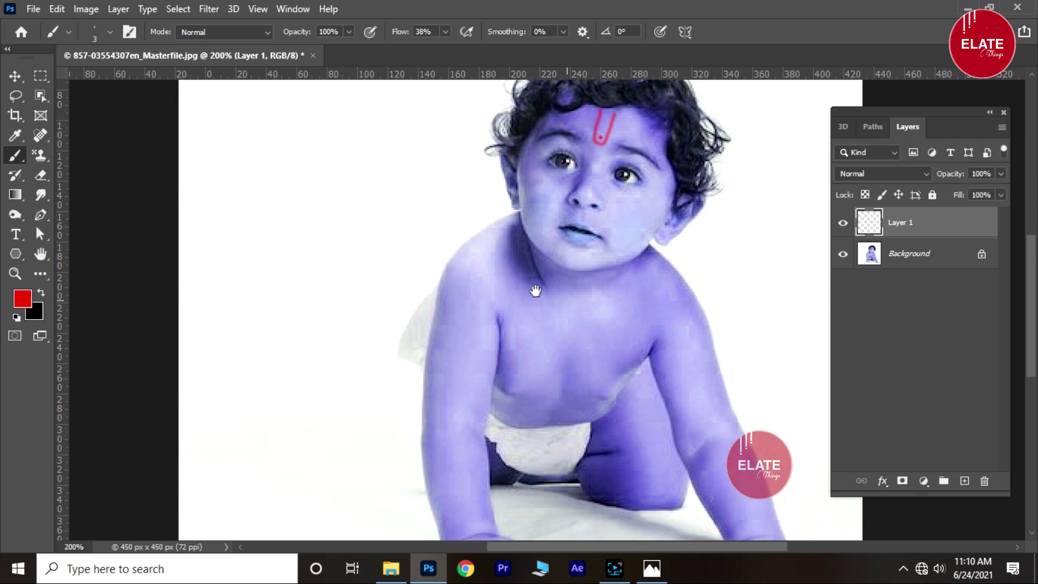
pyautogui.hscroll(1, 538, 294)
pyautogui.click(652, 567)
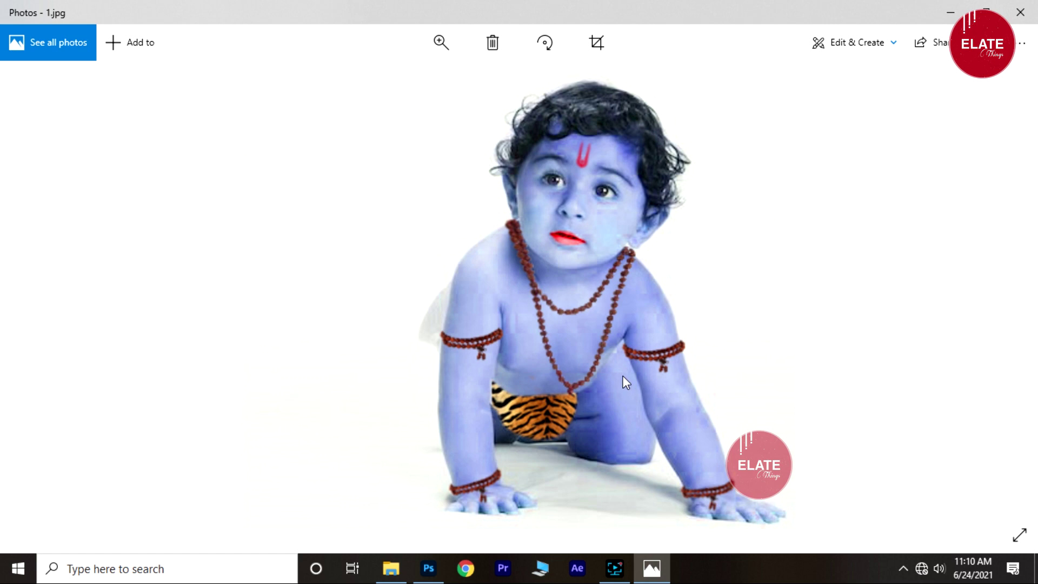
pyautogui.click(428, 568)
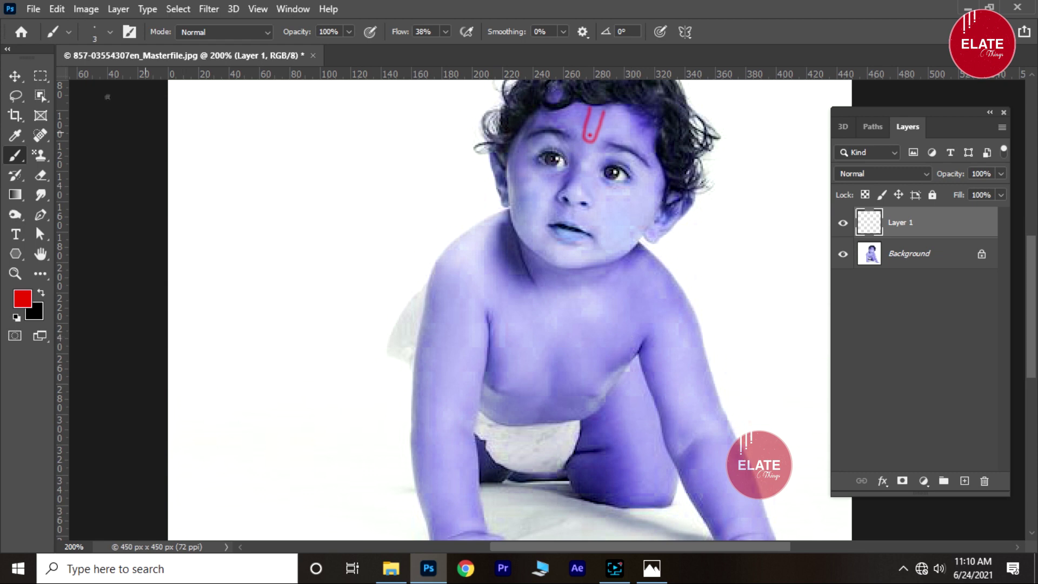
pyautogui.click(33, 9)
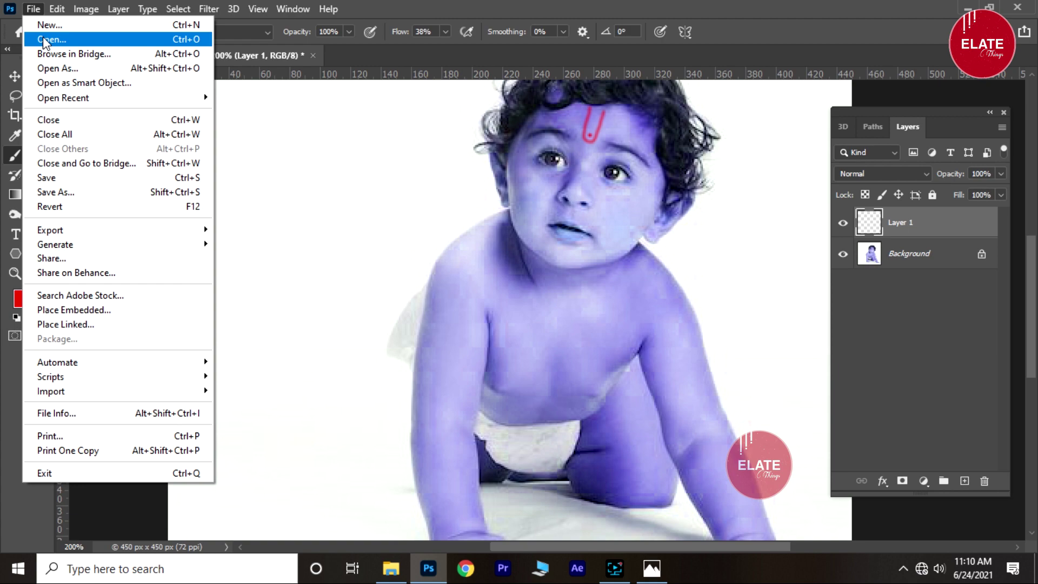
# Open the transparent rudraksha bracelet removebg PNG as a second document
pyautogui.click(45, 41)
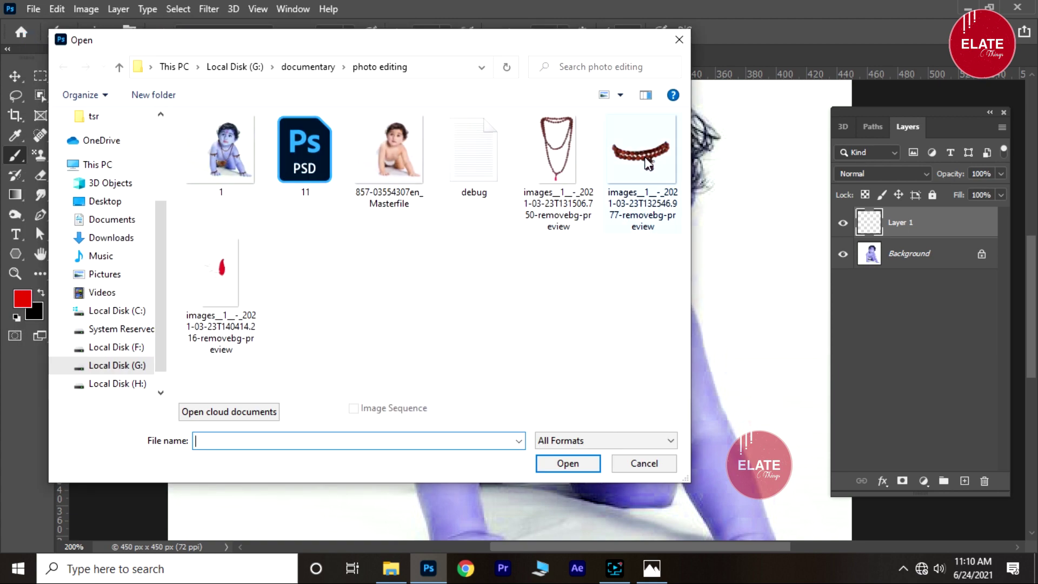
pyautogui.click(644, 154)
pyautogui.click(573, 464)
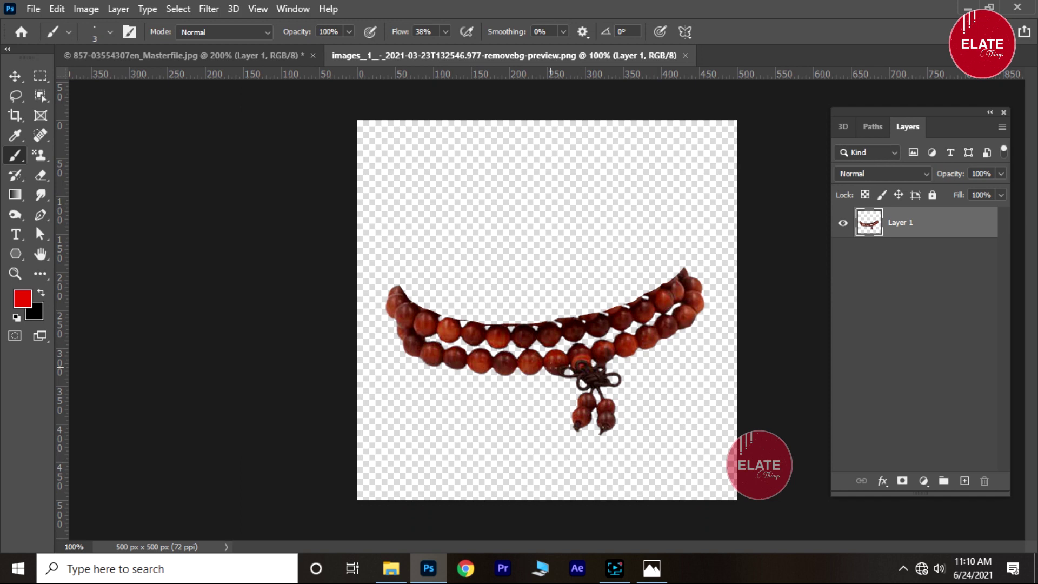
# With the Move tool, start dragging the bracelet layer onto the baby photo's tab
pyautogui.click(17, 77)
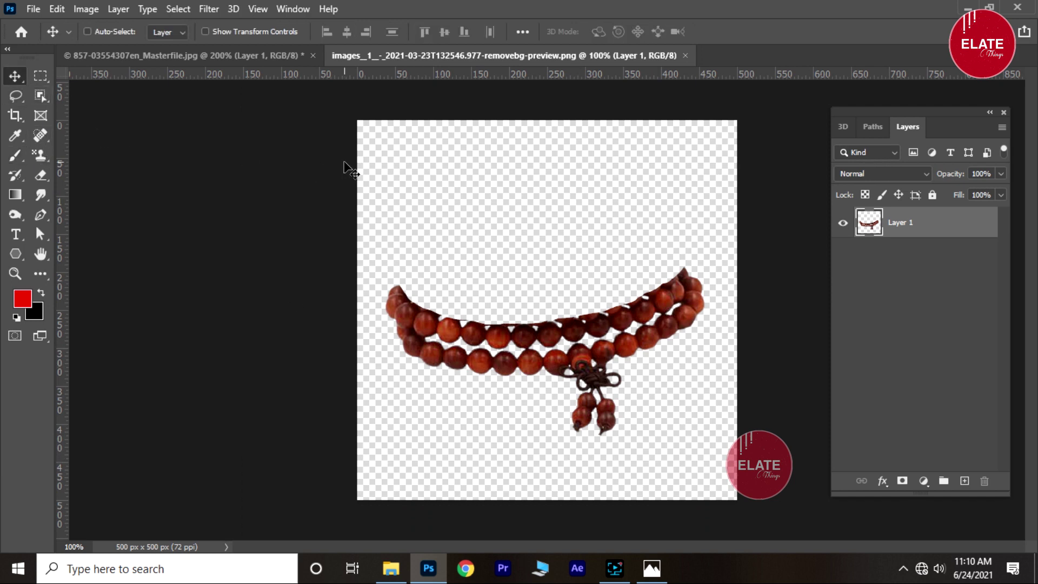
pyautogui.moveTo(351, 171); pyautogui.dragTo(359, 64)
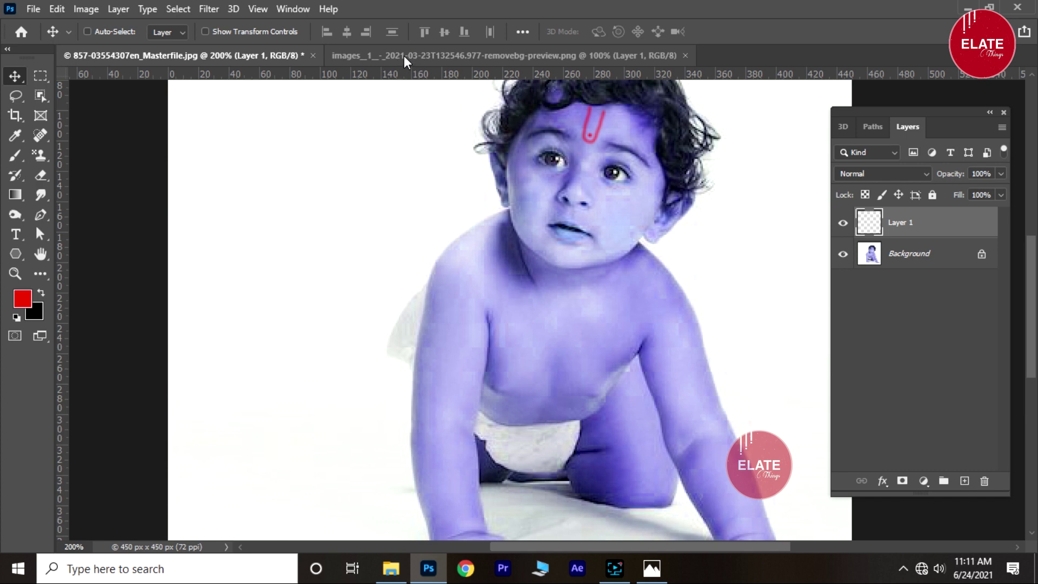
pyautogui.click(404, 57)
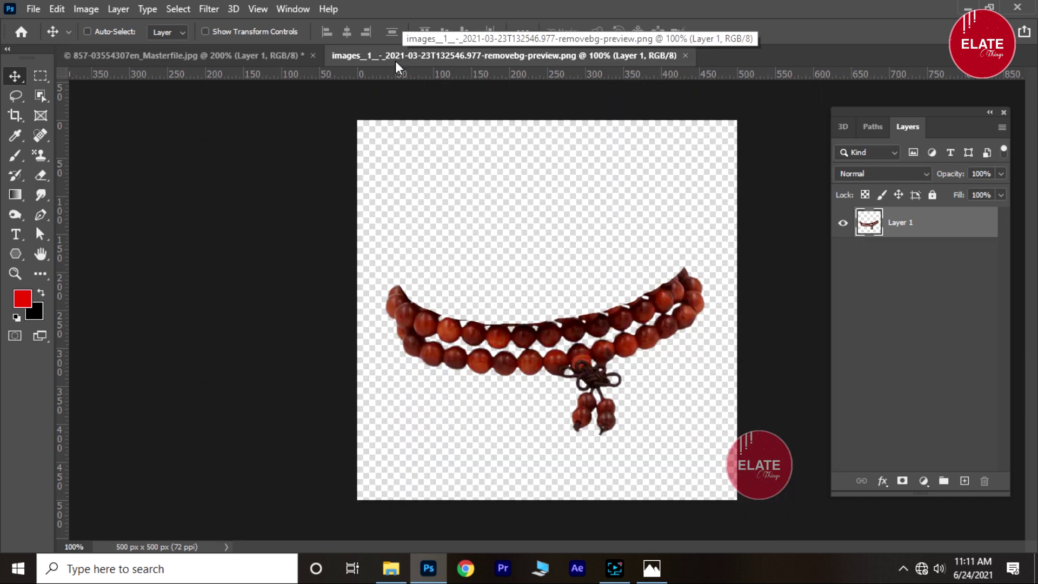
pyautogui.click(428, 55)
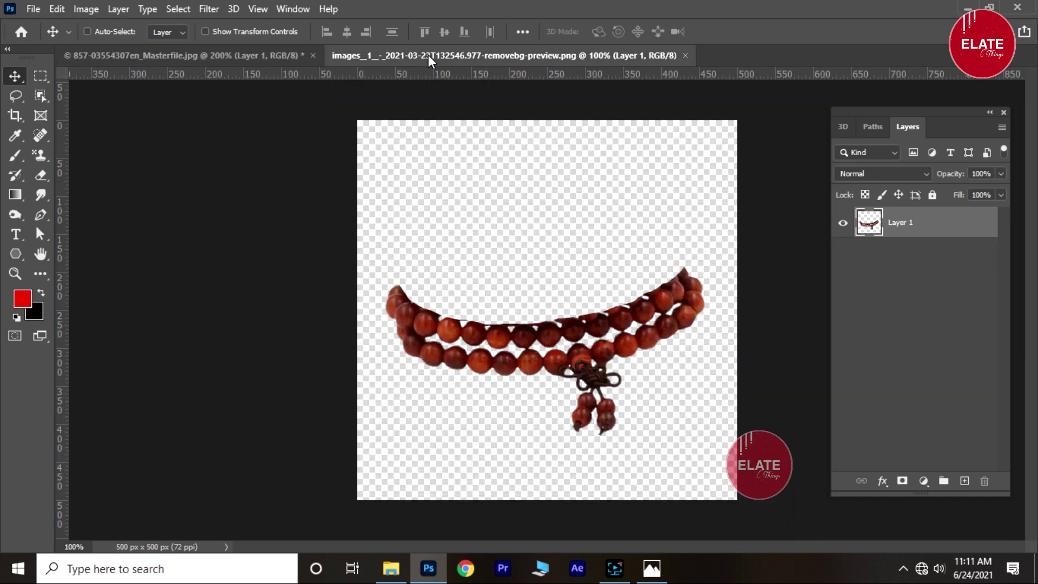
pyautogui.click(261, 55)
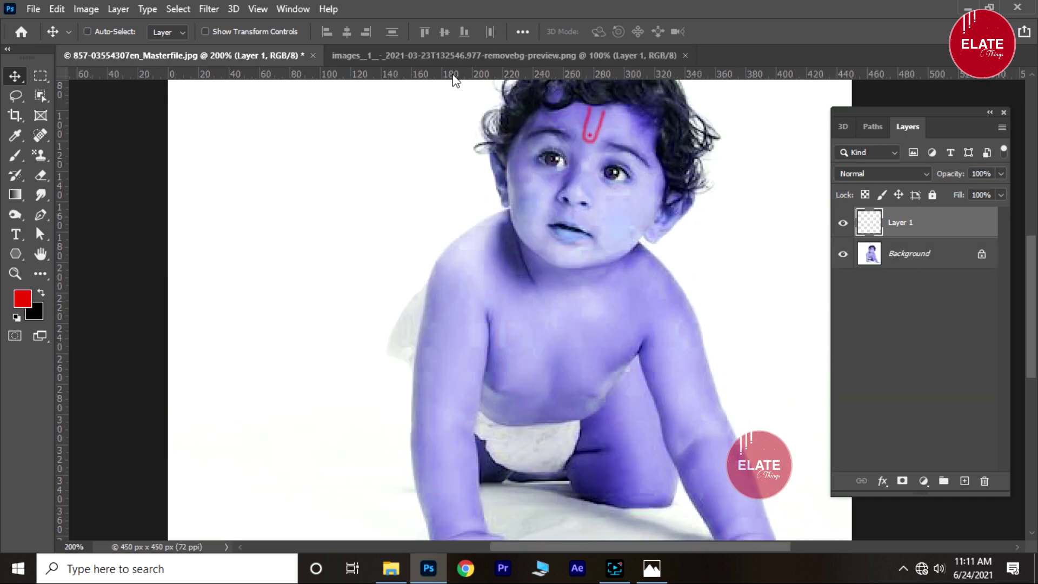
pyautogui.click(455, 56)
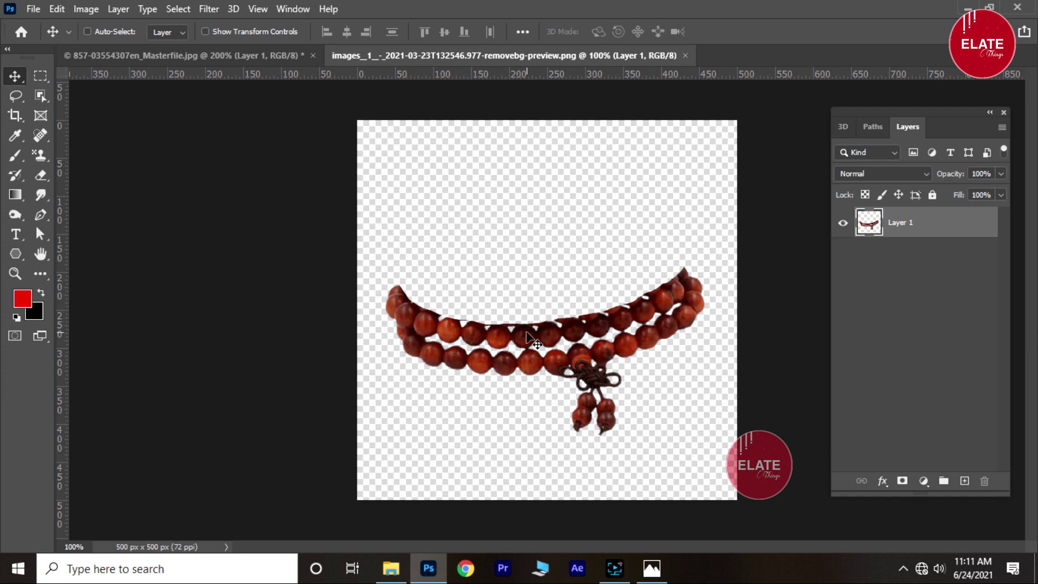
pyautogui.moveTo(526, 332); pyautogui.dragTo(264, 58)
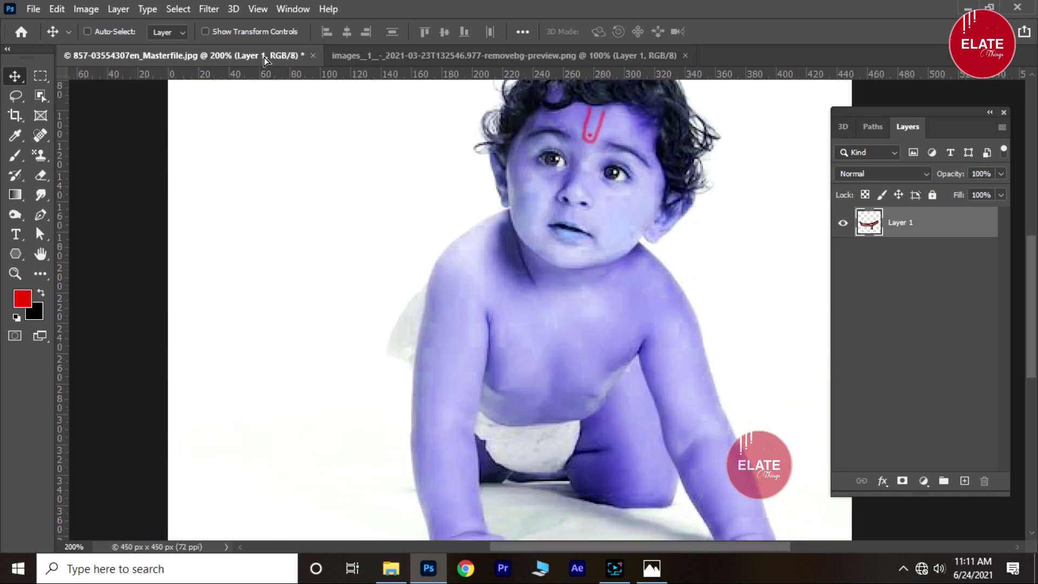
# Drop the bead bracelet onto the Masterfile canvas as its own oversized layer
pyautogui.moveTo(264, 57); pyautogui.dragTo(331, 203)
pyautogui.moveTo(370, 271); pyautogui.dragTo(542, 353)
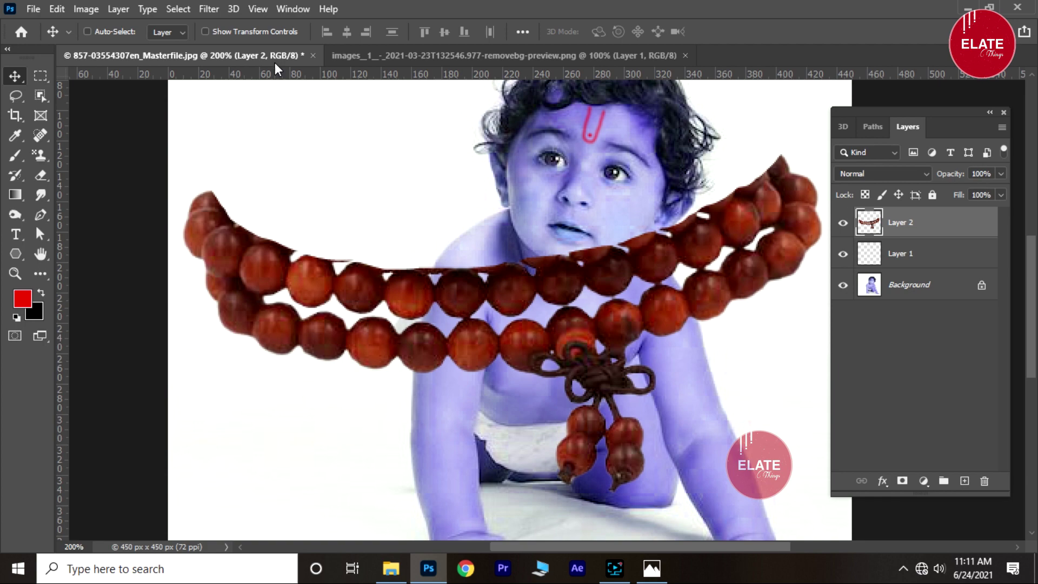
pyautogui.click(57, 9)
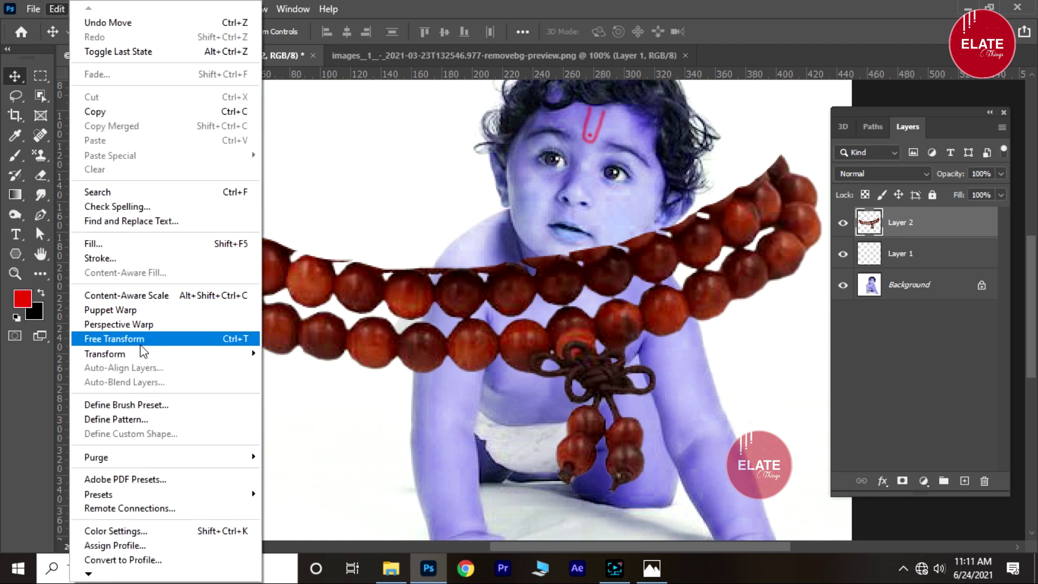
# Scale the bead bracelet down to about 11% and fit it as a band on the upper arm
pyautogui.click(141, 345)
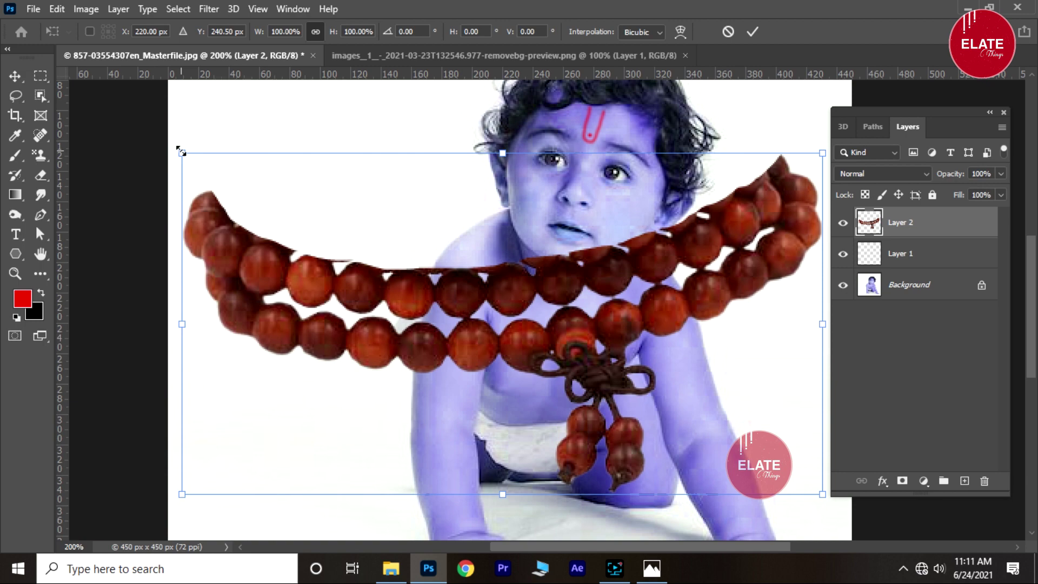
pyautogui.moveTo(181, 151); pyautogui.dragTo(513, 436)
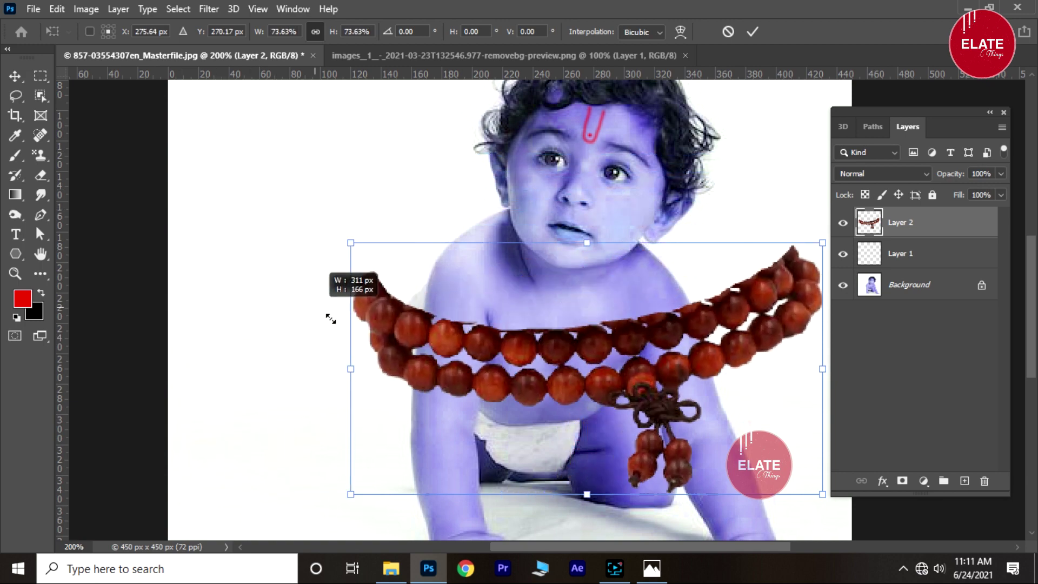
pyautogui.moveTo(513, 436); pyautogui.dragTo(685, 421)
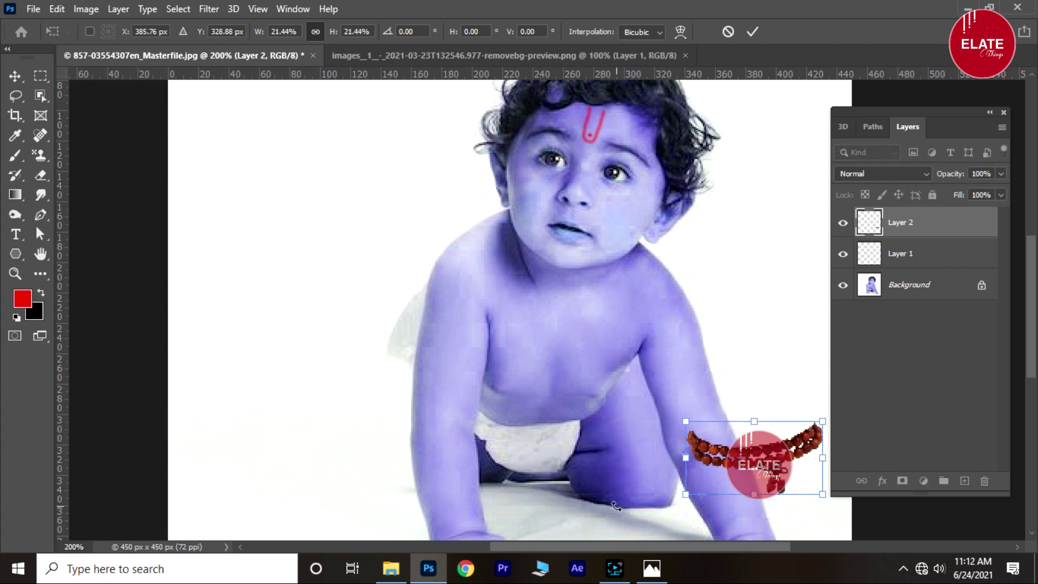
pyautogui.moveTo(732, 466); pyautogui.dragTo(452, 376)
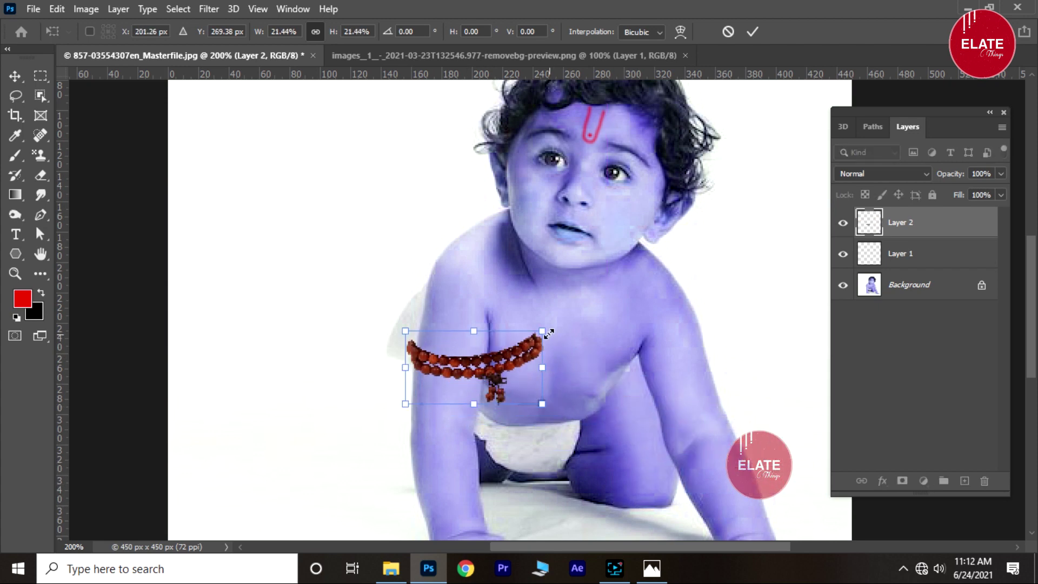
pyautogui.moveTo(545, 331); pyautogui.dragTo(479, 364)
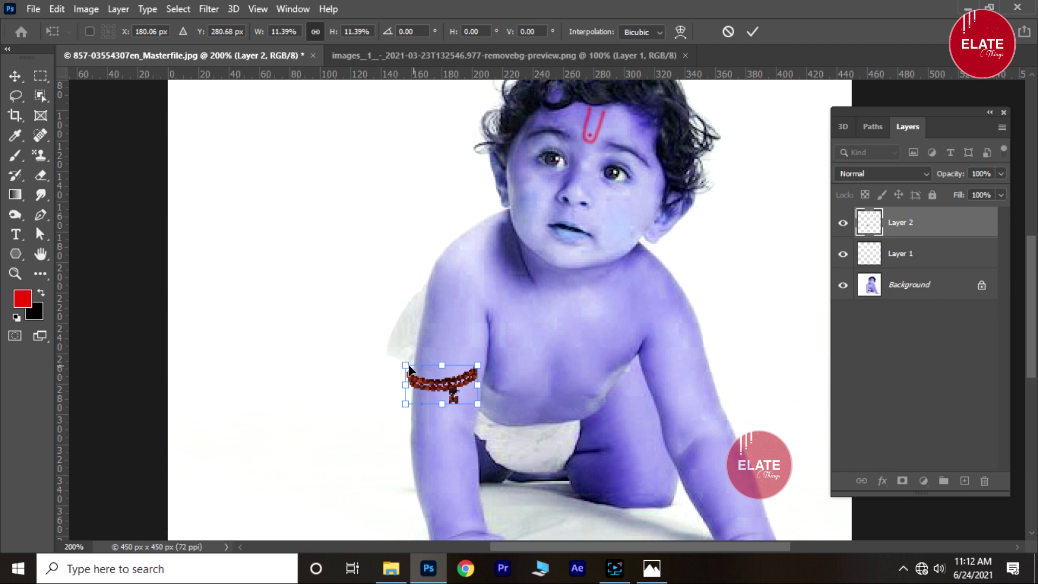
pyautogui.press('Return')
pyautogui.moveTo(436, 389); pyautogui.dragTo(445, 368)
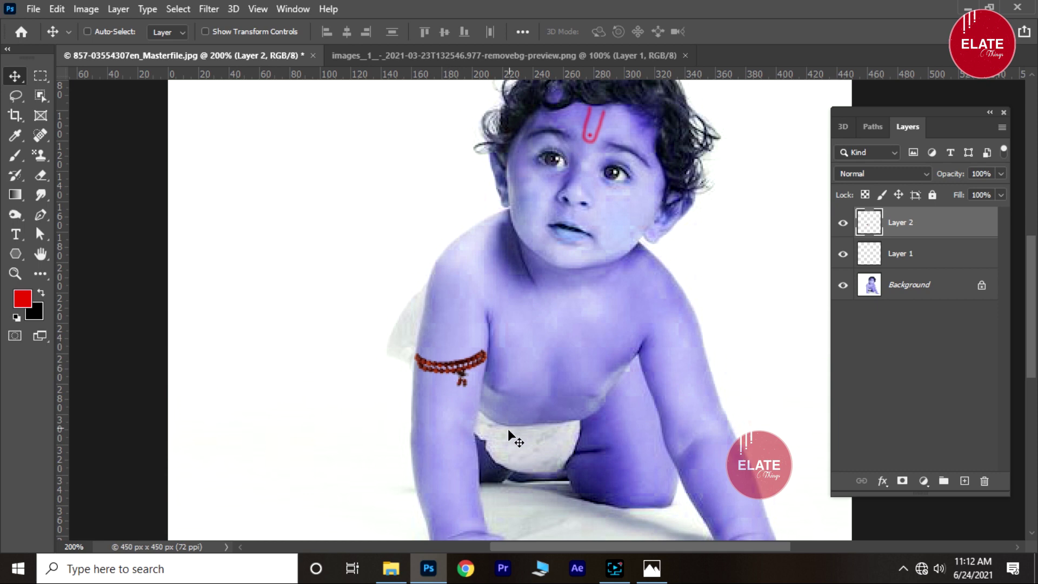
# Shift the armband slightly right and enlarge it a little with Free Transform
pyautogui.hotkey('ctrl', '+')
pyautogui.hotkey('ctrl', '+')
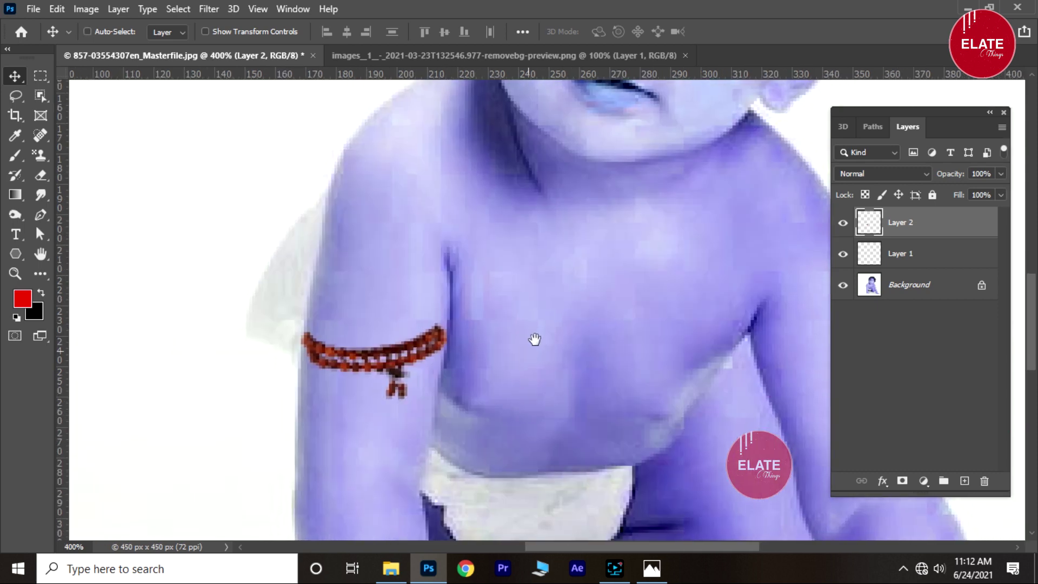
pyautogui.moveTo(533, 341); pyautogui.dragTo(560, 265)
pyautogui.moveTo(382, 336); pyautogui.dragTo(389, 340)
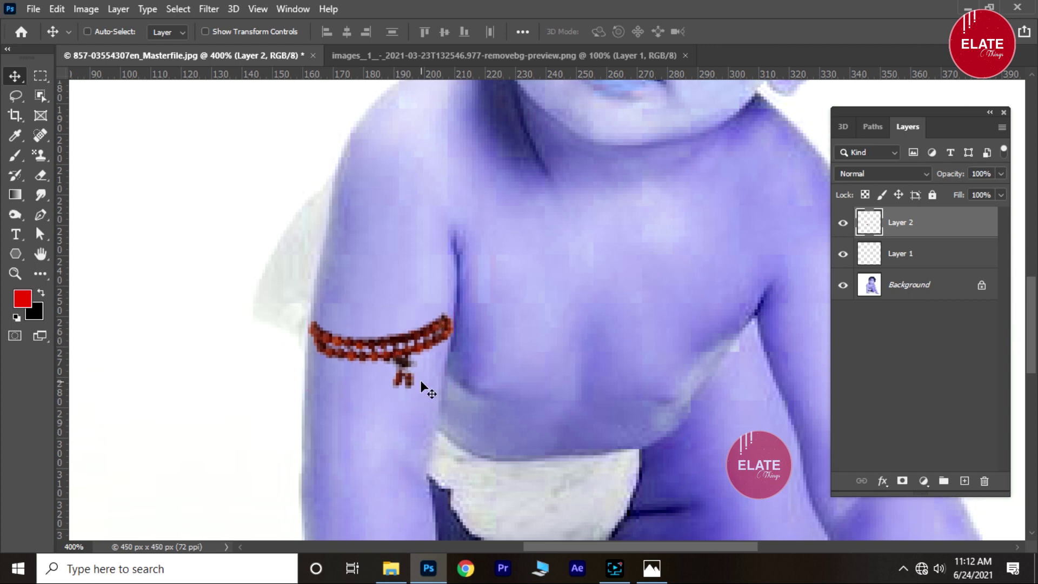
pyautogui.click(56, 9)
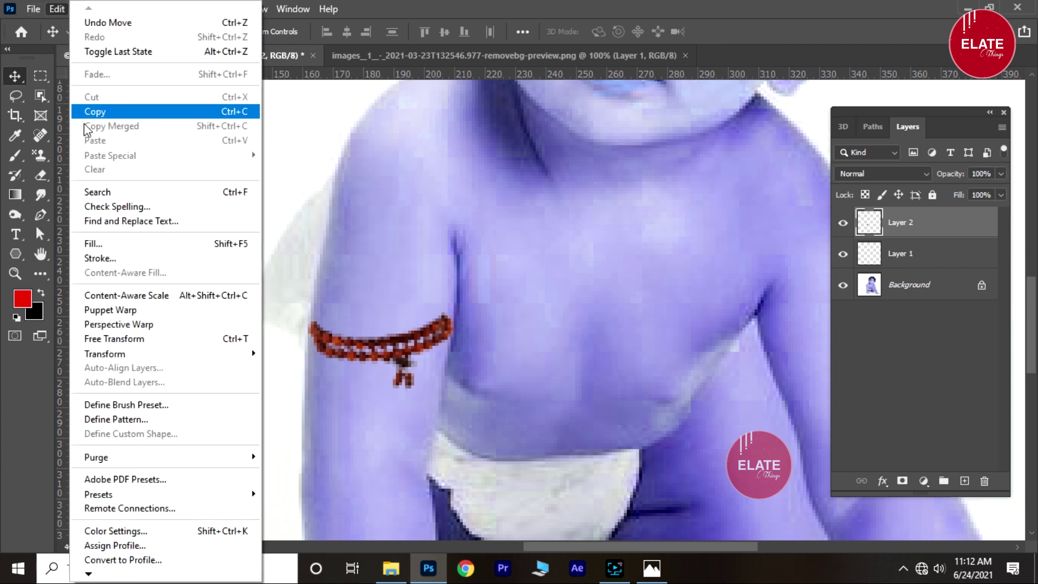
pyautogui.click(153, 339)
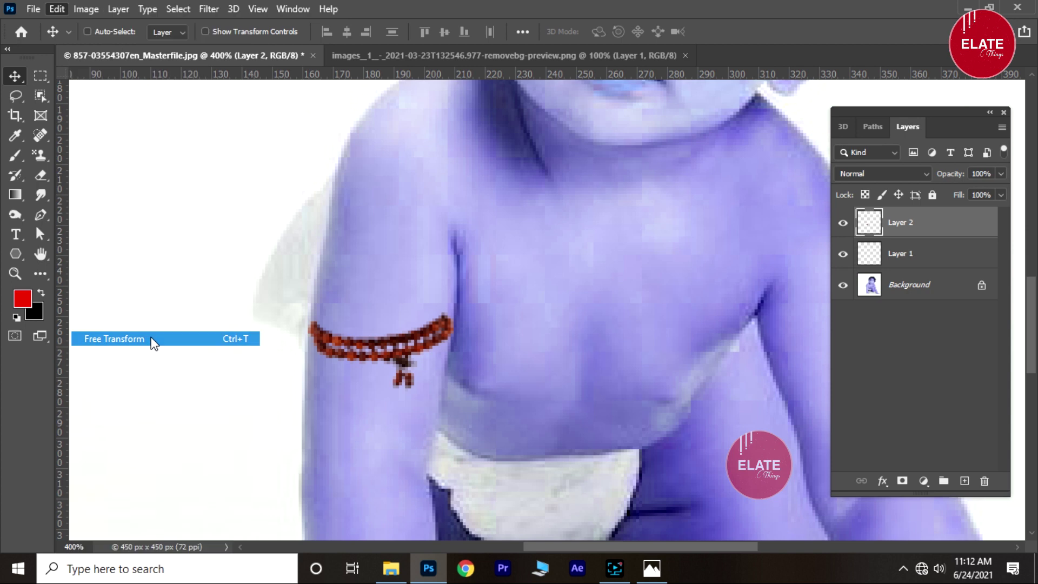
pyautogui.moveTo(459, 317)
pyautogui.mouseDown()
pyautogui.moveTo(423, 335)
pyautogui.moveTo(456, 307)
pyautogui.mouseUp()
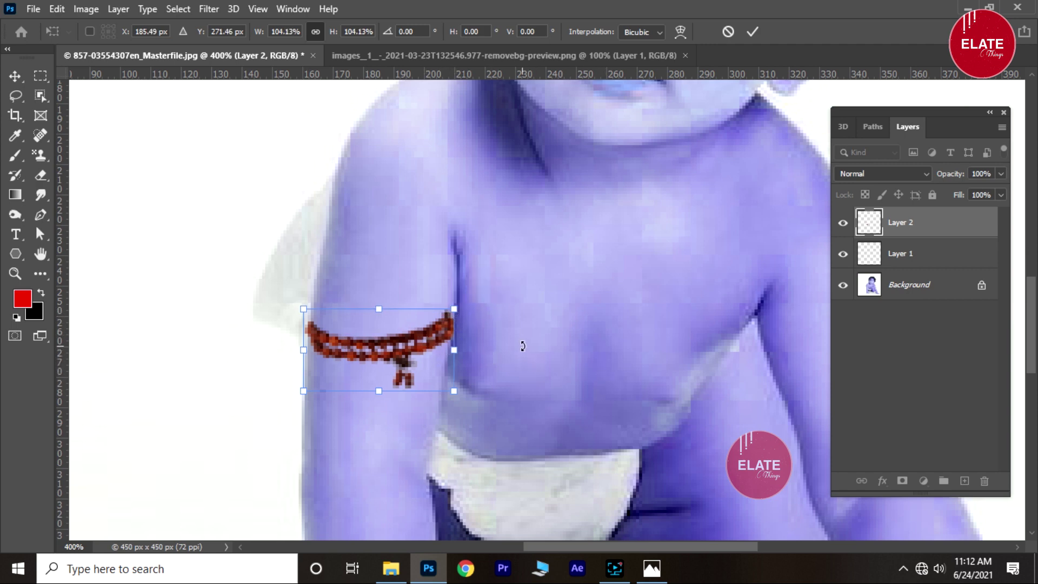
pyautogui.press('Return')
# Lower the armband on the arm and enlarge it again, about 3% overall
pyautogui.moveTo(408, 336); pyautogui.dragTo(407, 347)
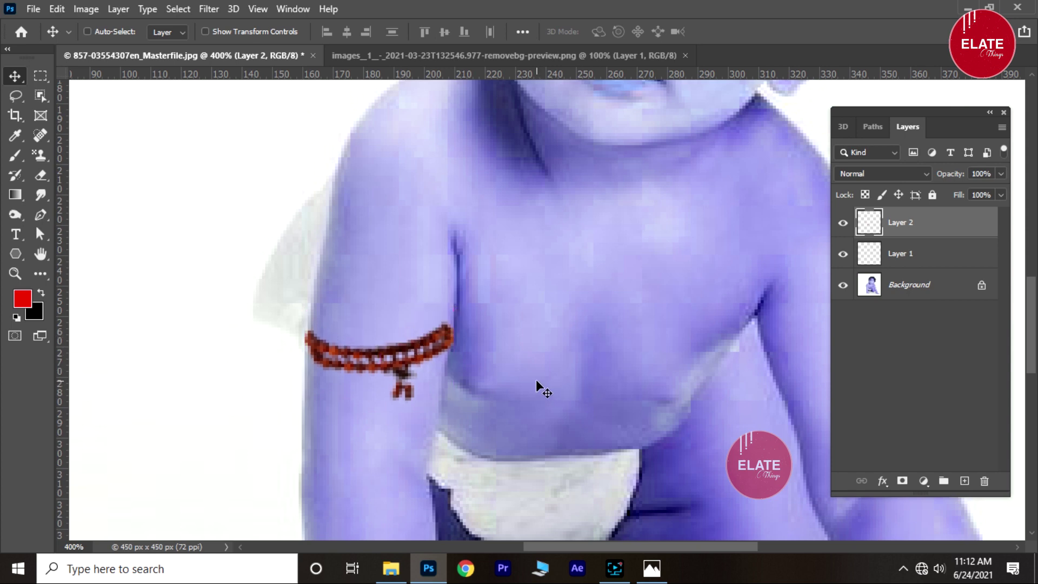
pyautogui.hotkey('ctrl', 't')
pyautogui.moveTo(455, 320); pyautogui.dragTo(435, 345)
pyautogui.press('Return')
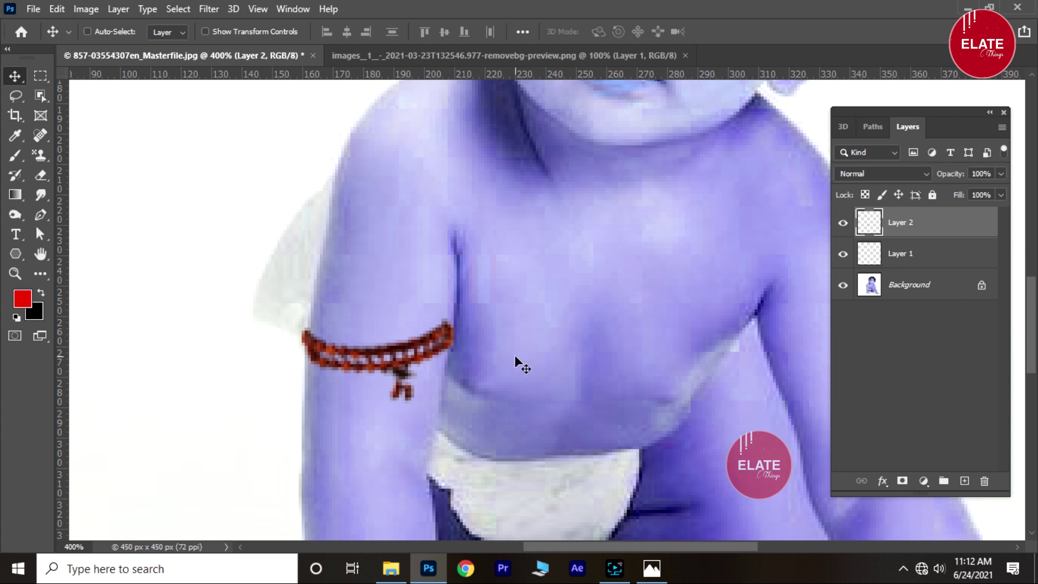
pyautogui.hotkey('ctrl', '-')
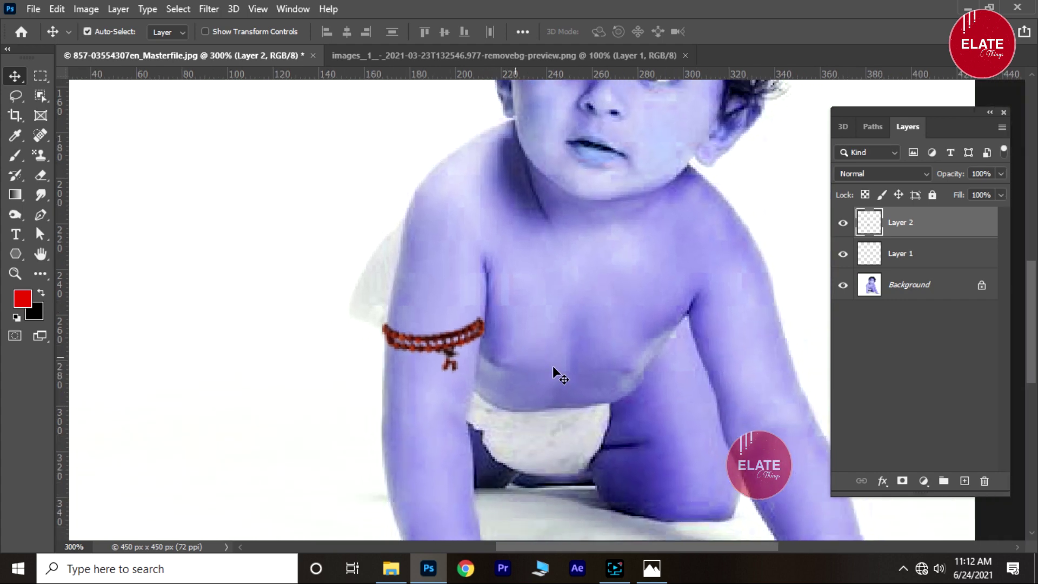
# Alt-drag an armband copy (Layer 2 copy) onto the other upper arm, level with the first
pyautogui.hotkey('ctrl', '-')
pyautogui.hotkey('ctrl', '-')
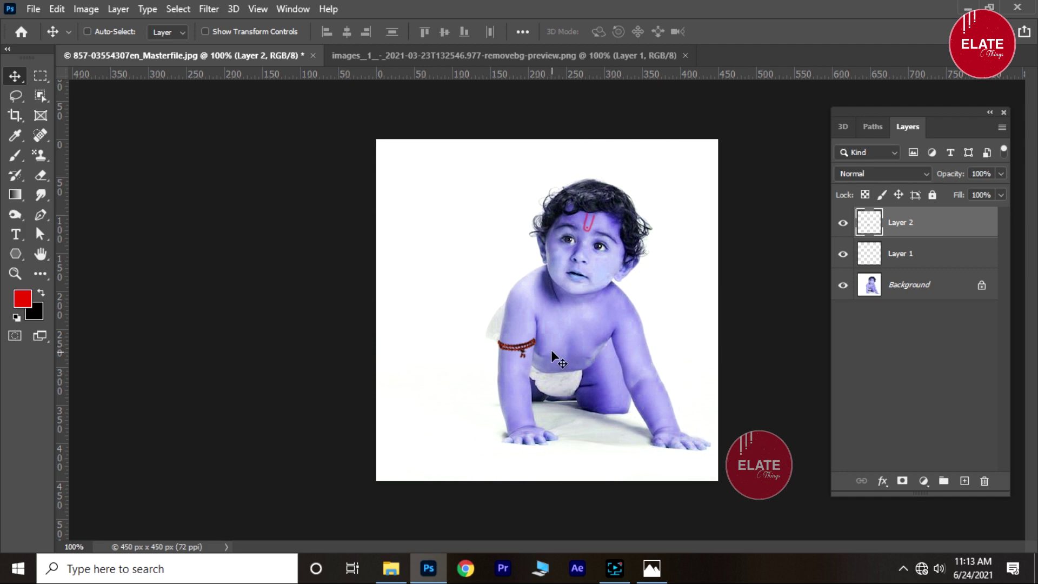
pyautogui.moveTo(517, 346); pyautogui.dragTo(631, 354)
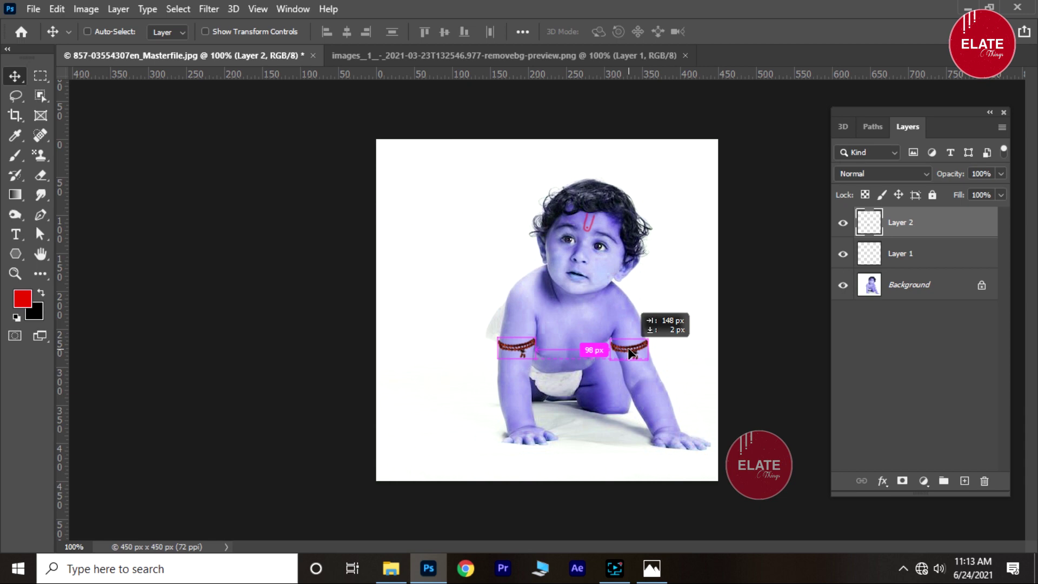
pyautogui.moveTo(630, 353); pyautogui.dragTo(631, 353)
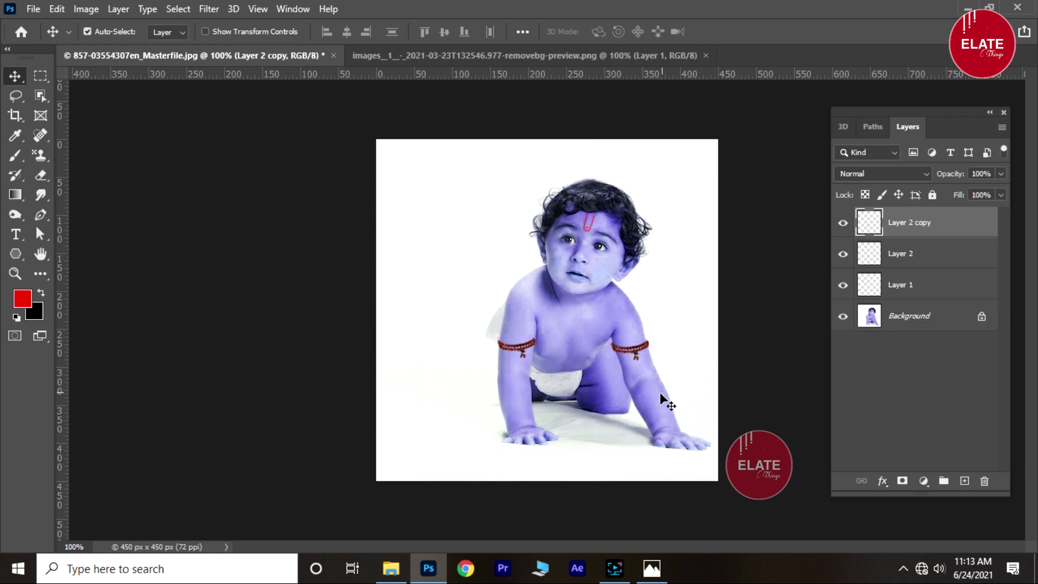
pyautogui.hotkey('ctrl', '+')
pyautogui.scroll(-5, 660, 394)
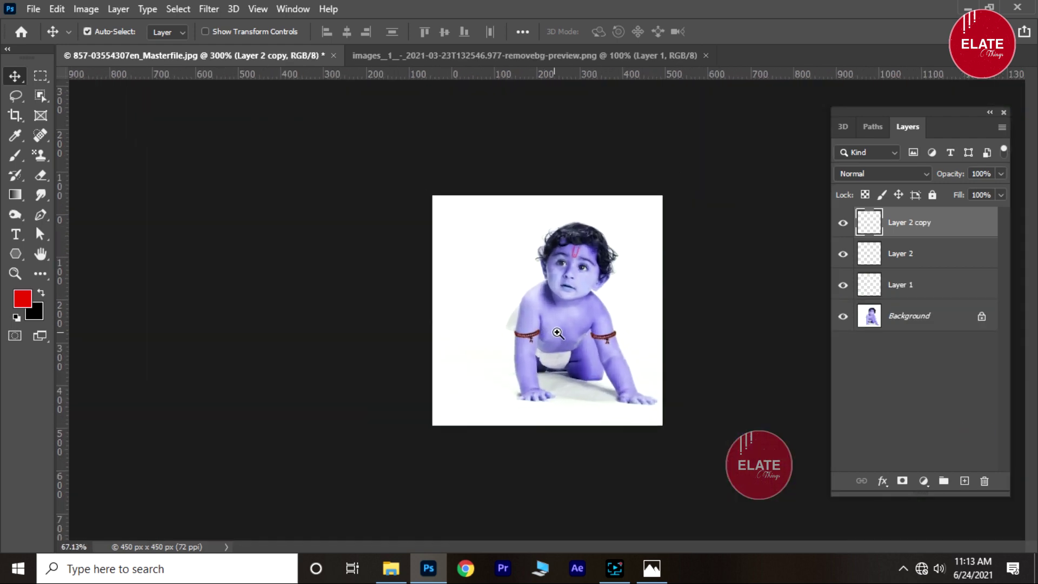
pyautogui.scroll(3, 580, 350)
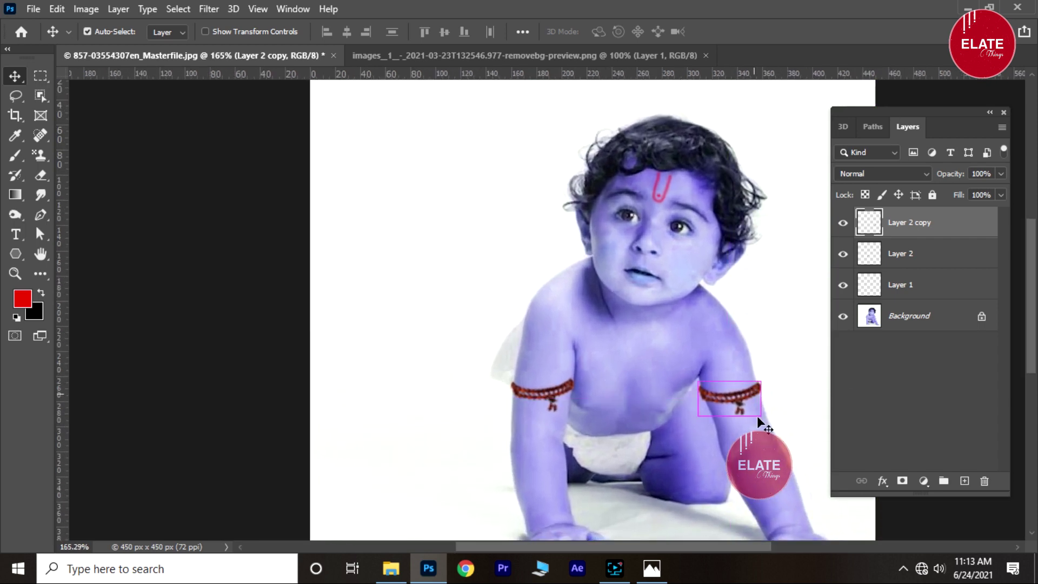
pyautogui.press('ctrl')
pyautogui.scroll(-4, 595, 432)
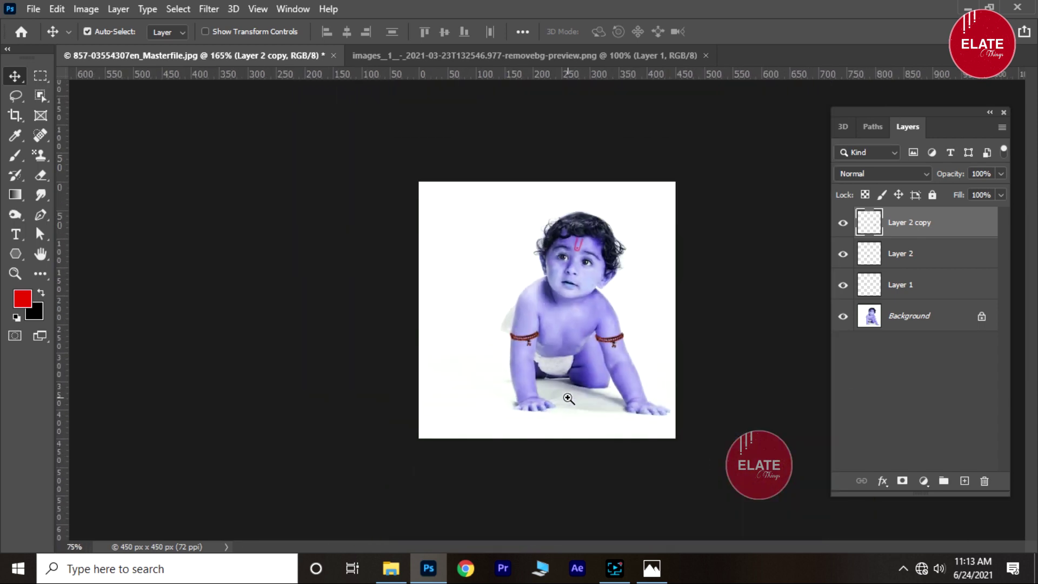
pyautogui.scroll(1, 587, 423)
pyautogui.scroll(1, 587, 423)
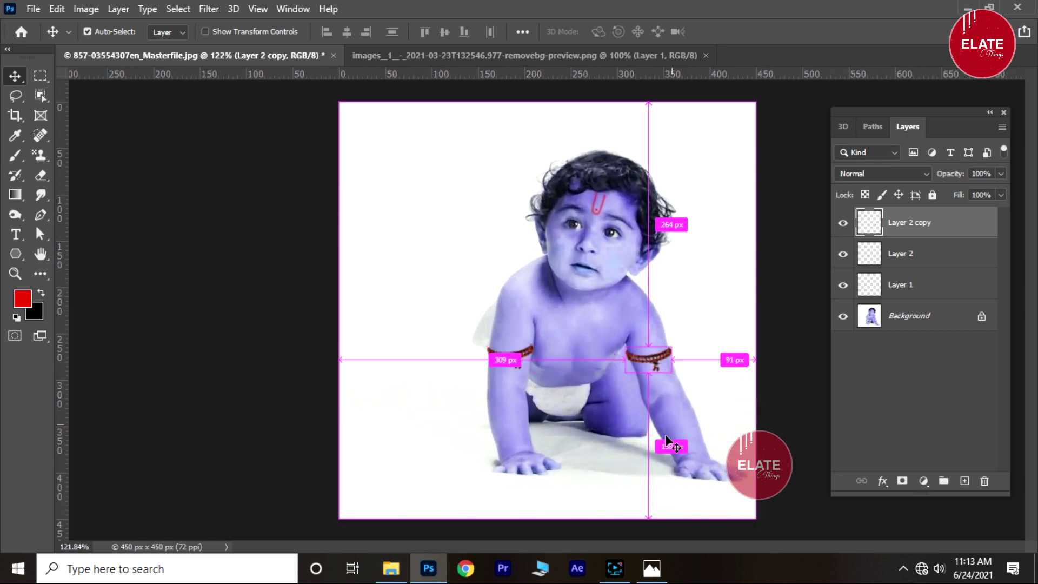
# Copy the upper-arm band down to the right wrist as Layer 2 copy 2, nudged left
pyautogui.scroll(3, 668, 438)
pyautogui.scroll(1, 561, 348)
pyautogui.moveTo(560, 347); pyautogui.dragTo(497, 180)
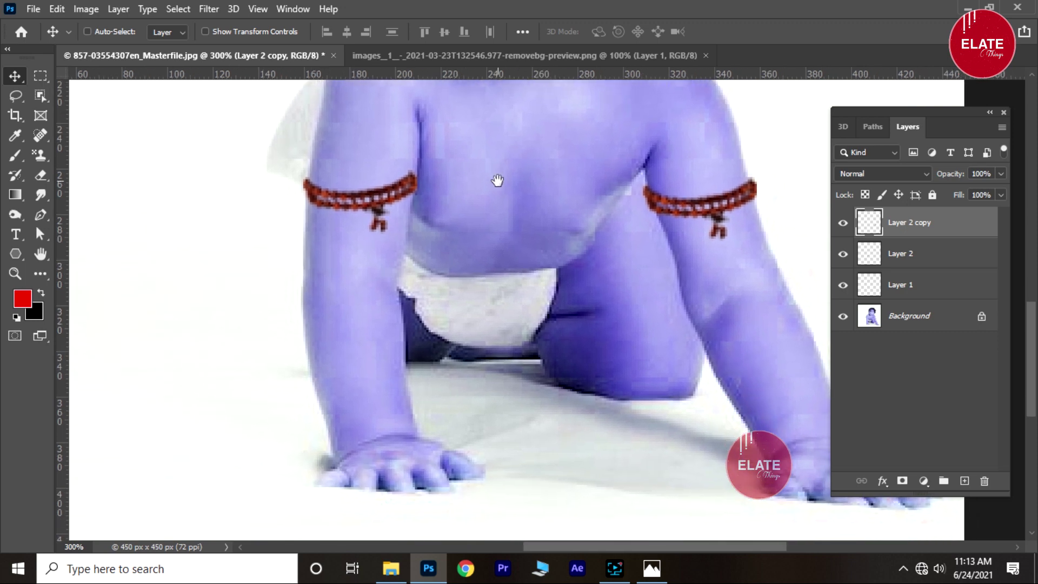
pyautogui.moveTo(723, 347); pyautogui.dragTo(691, 308)
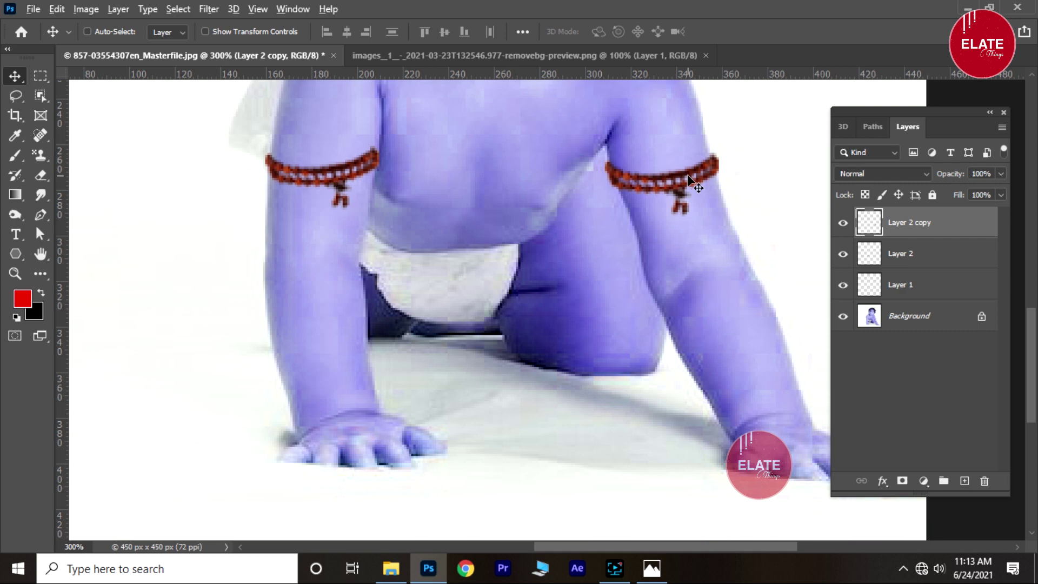
pyautogui.moveTo(693, 180); pyautogui.dragTo(783, 418)
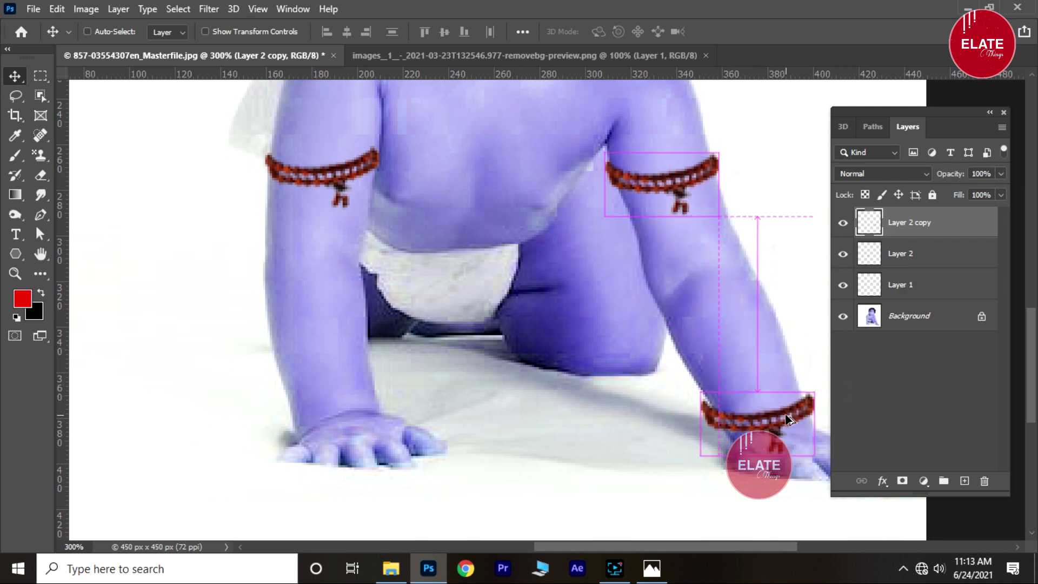
pyautogui.hotkey('ctrl', 'j')
pyautogui.moveTo(607, 362); pyautogui.dragTo(478, 317)
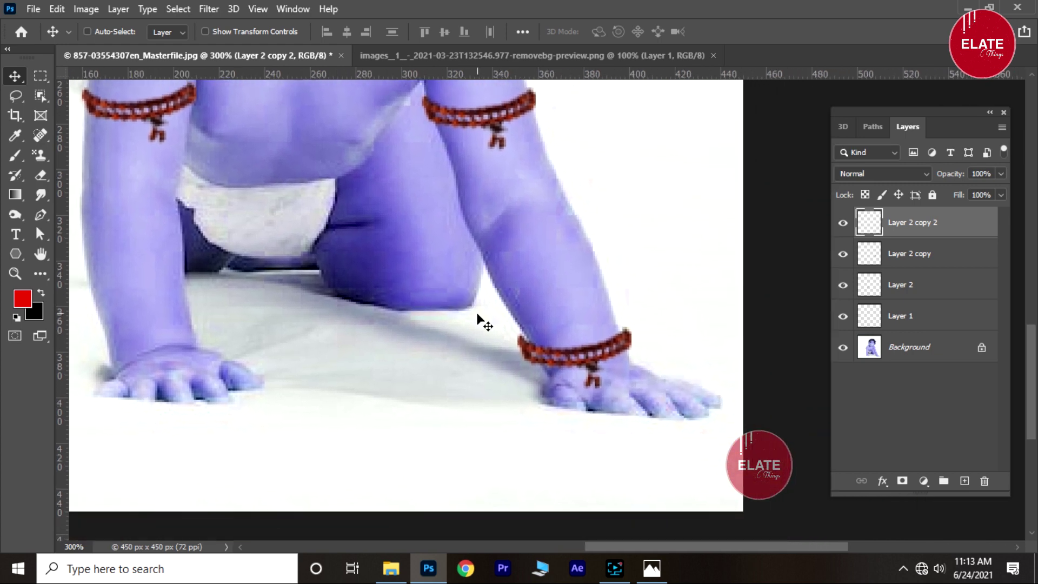
pyautogui.scroll(4, 482, 320)
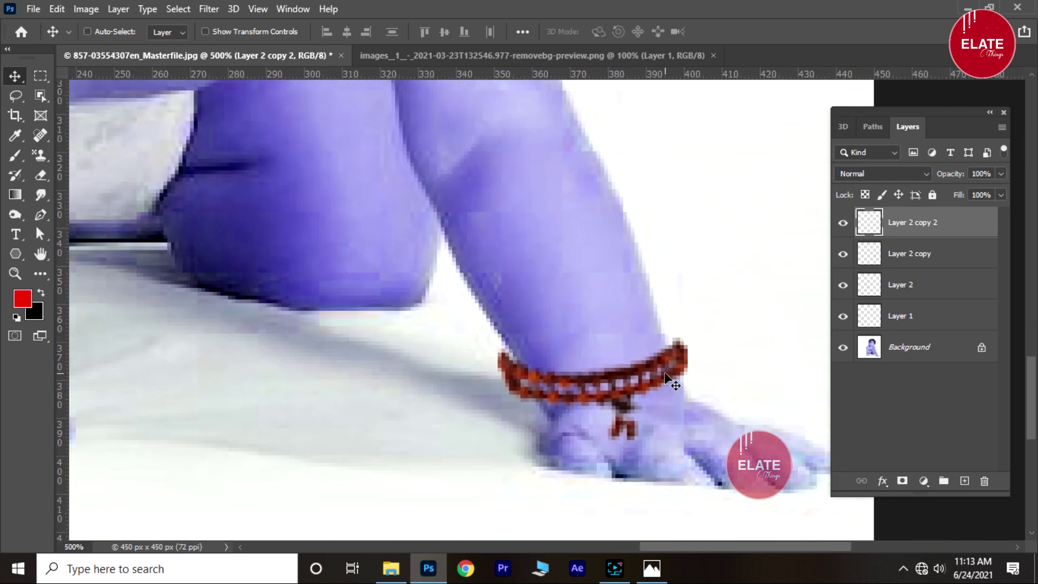
pyautogui.moveTo(666, 374); pyautogui.dragTo(658, 376)
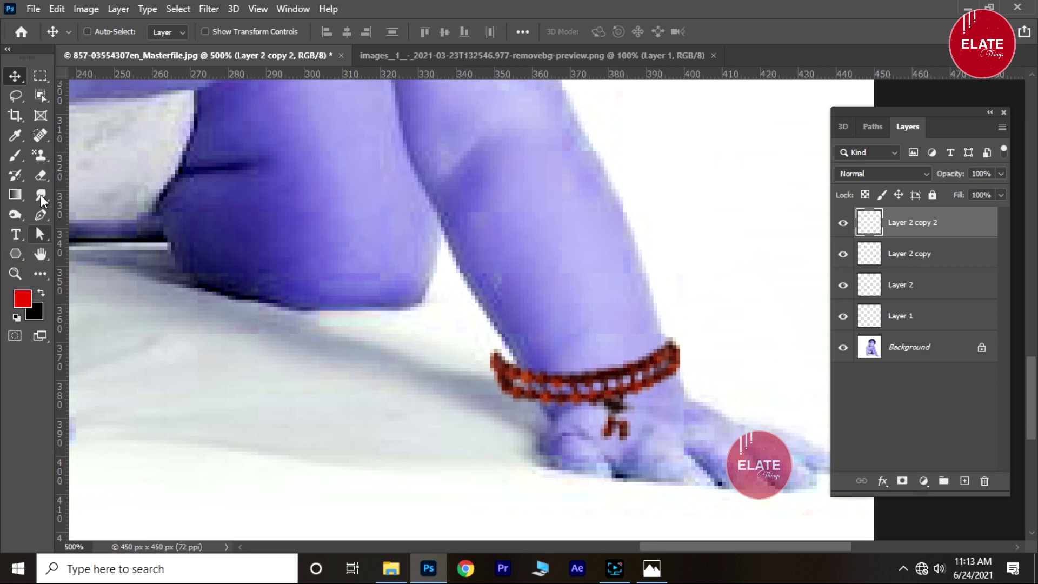
pyautogui.click(40, 176)
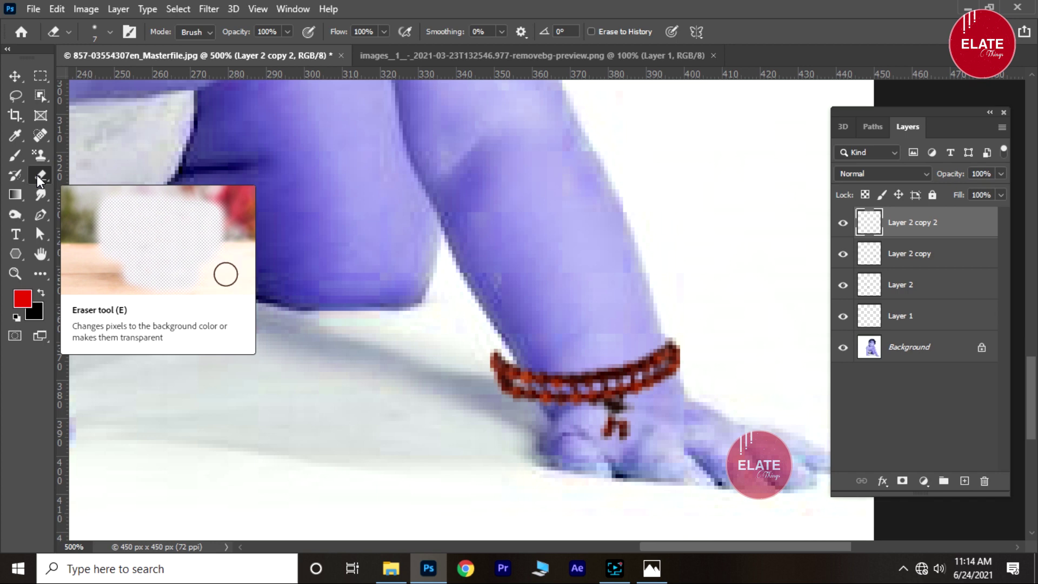
# Erase the overhanging left end of the right wrist band
pyautogui.moveTo(488, 395); pyautogui.dragTo(528, 409)
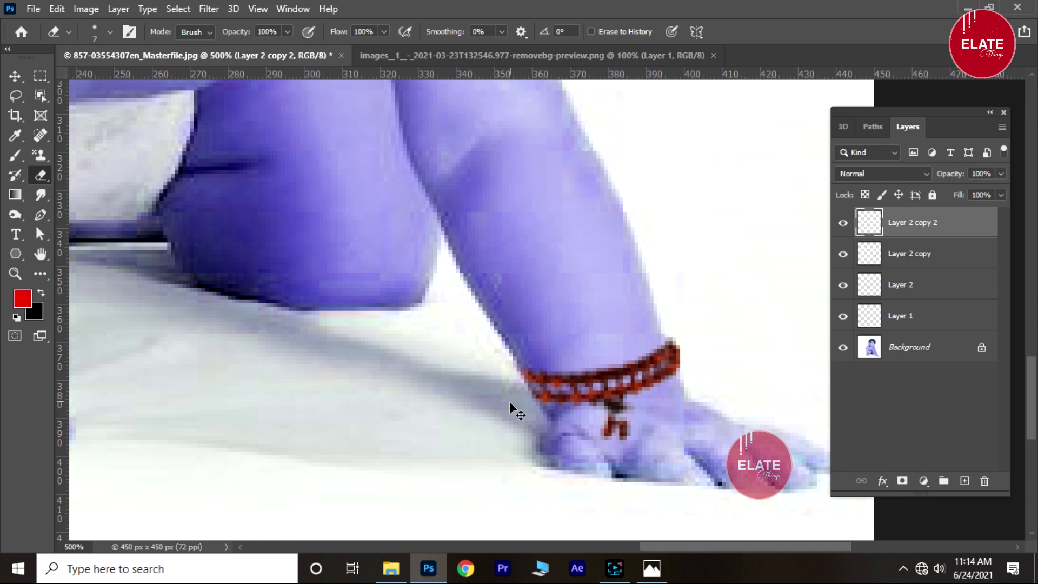
pyautogui.scroll(-2, 511, 411)
pyautogui.scroll(-1, 511, 411)
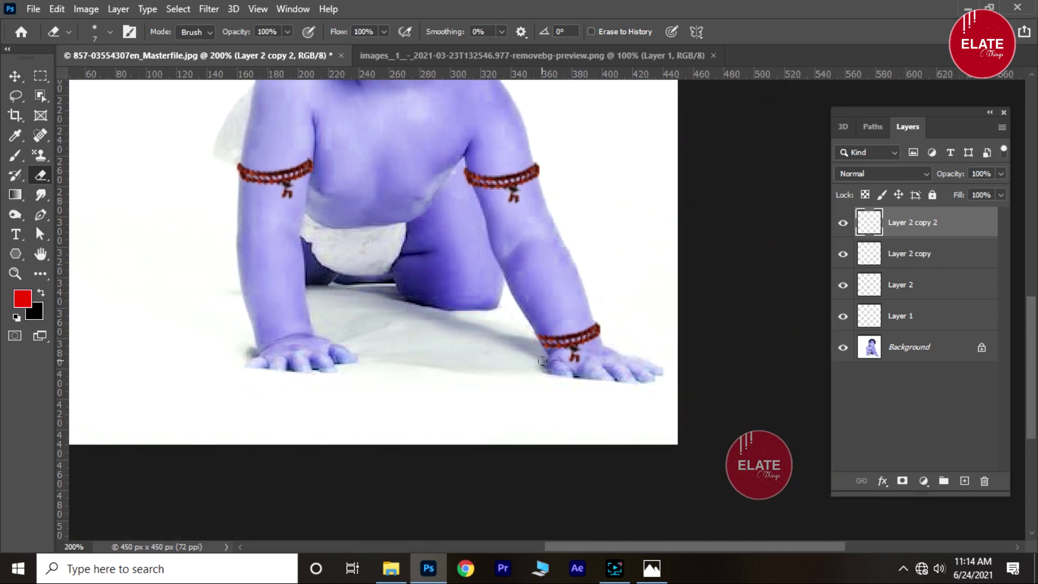
# Alt-drag another band copy (Layer 2 copy 3) onto the left wrist
pyautogui.press('c')
pyautogui.press('v')
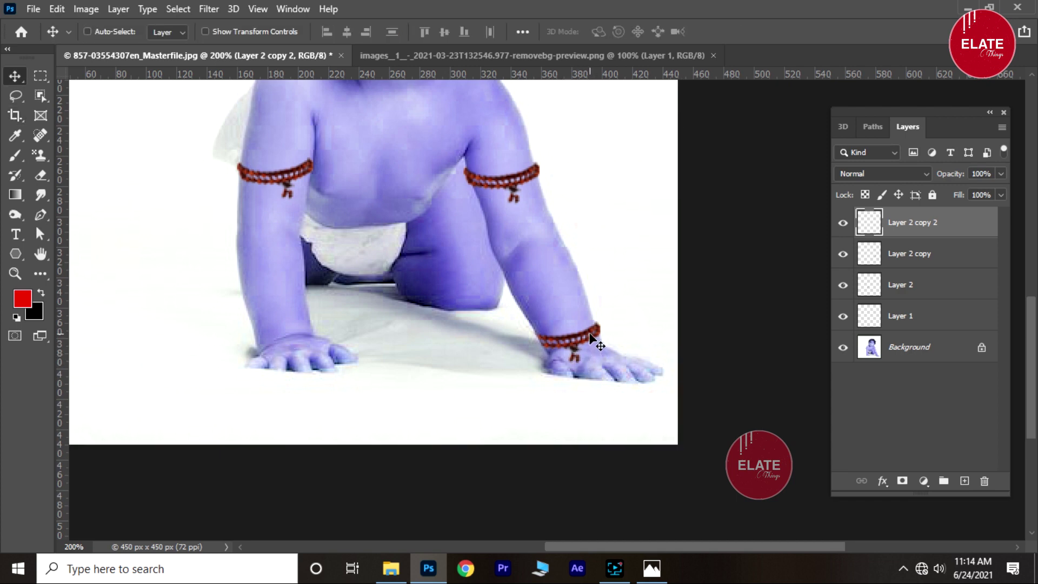
pyautogui.moveTo(591, 337); pyautogui.dragTo(300, 323)
pyautogui.hotkey('ctrl', 'j')
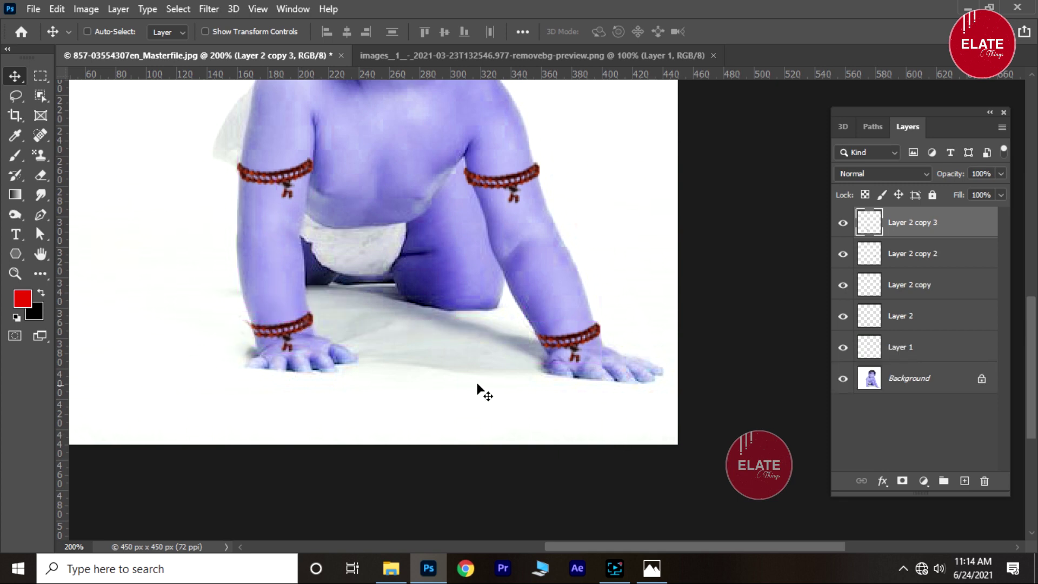
# Nudge the left wrist band into place and review all four bands on the baby
pyautogui.scroll(3, 479, 384)
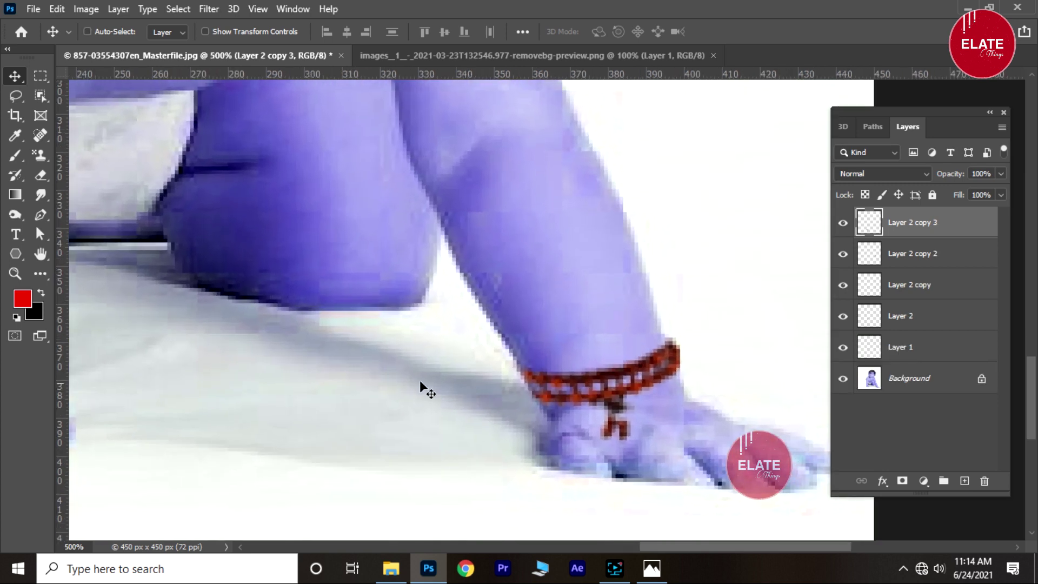
pyautogui.hscroll(-5, 420, 380)
pyautogui.moveTo(326, 393); pyautogui.dragTo(331, 400)
pyautogui.press('e')
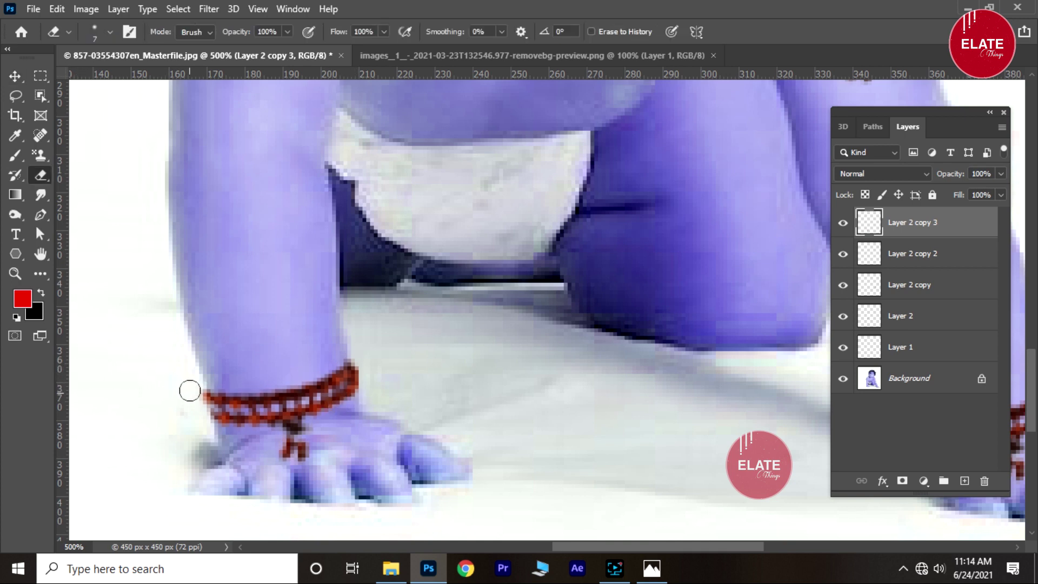
pyautogui.moveTo(498, 352); pyautogui.dragTo(70, 371)
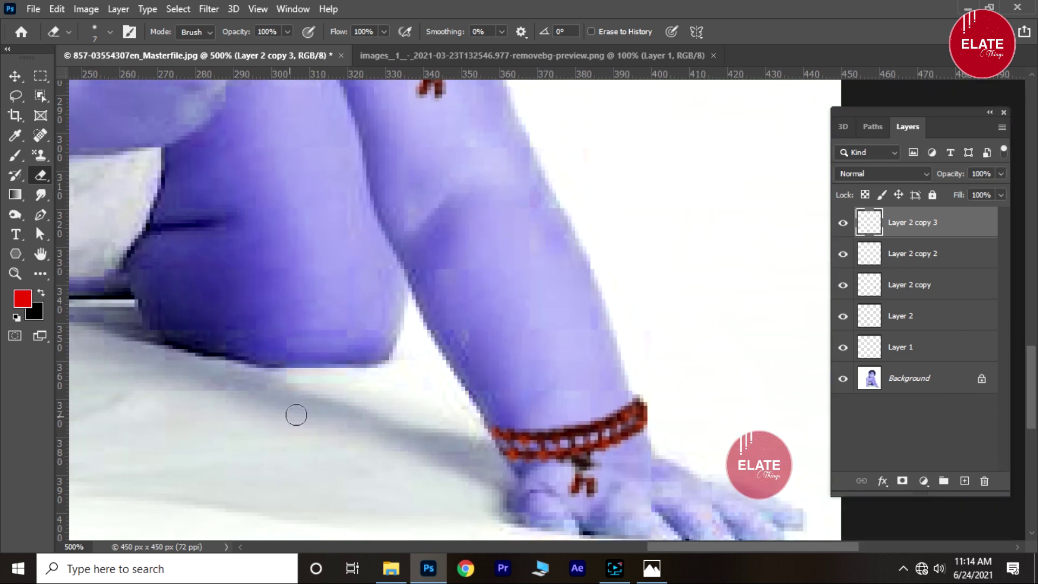
pyautogui.hotkey('ctrl', '-')
pyautogui.hotkey('ctrl', '-')
pyautogui.hotkey('ctrl', '-')
pyautogui.hotkey('ctrl', '-')
pyautogui.hotkey('ctrl', '+')
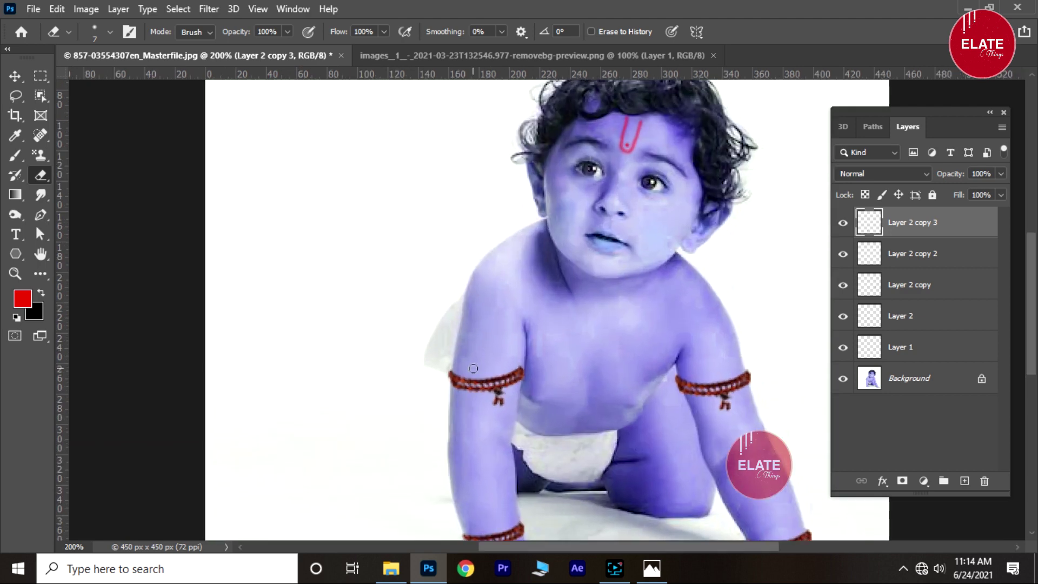
pyautogui.moveTo(586, 306); pyautogui.dragTo(463, 285)
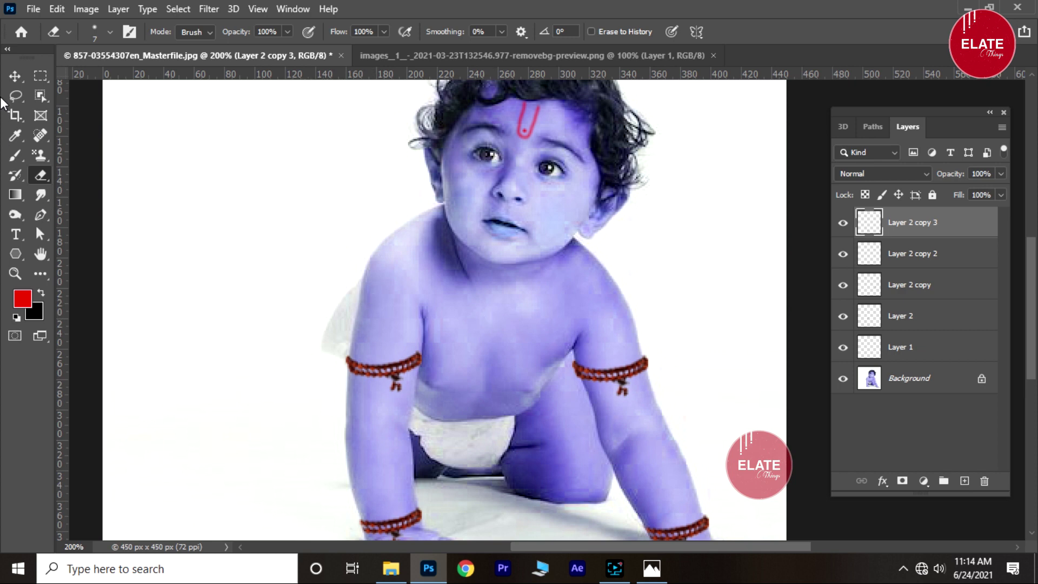
pyautogui.click(33, 8)
# Open the rudraksha mala PNG and drag it into the baby photo as Layer 3
pyautogui.click(52, 43)
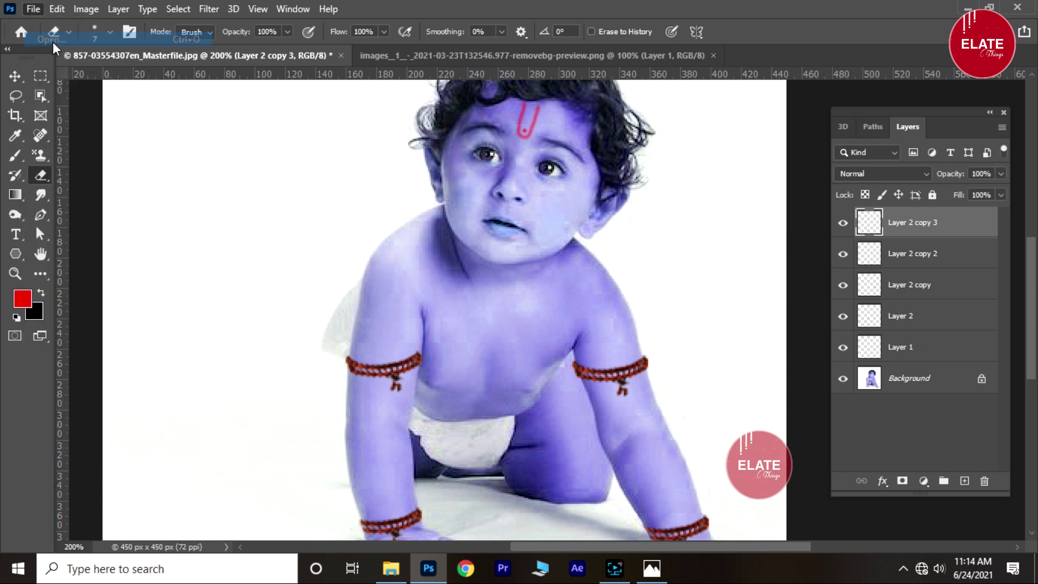
pyautogui.click(573, 153)
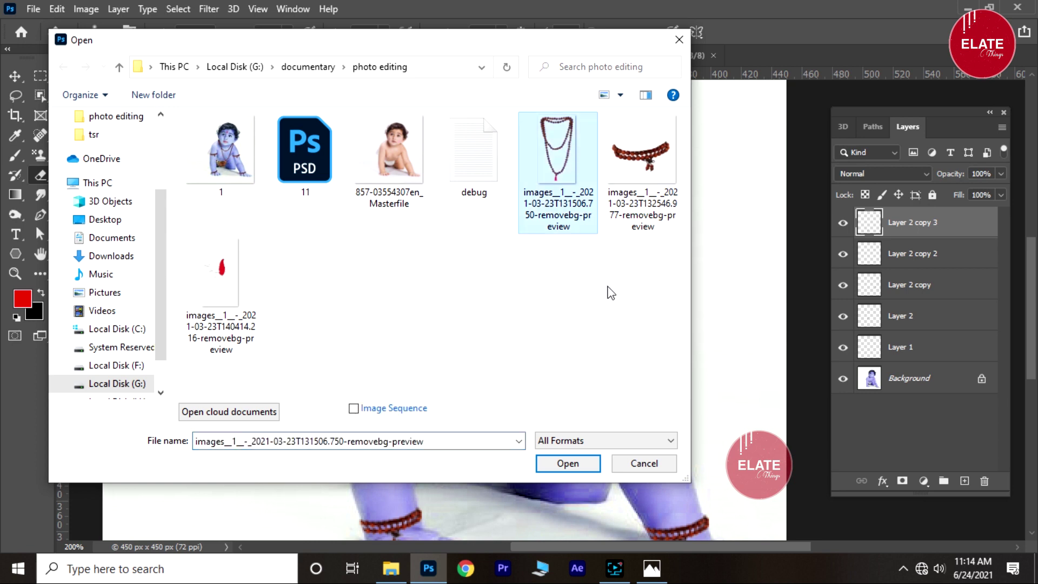
pyautogui.click(558, 462)
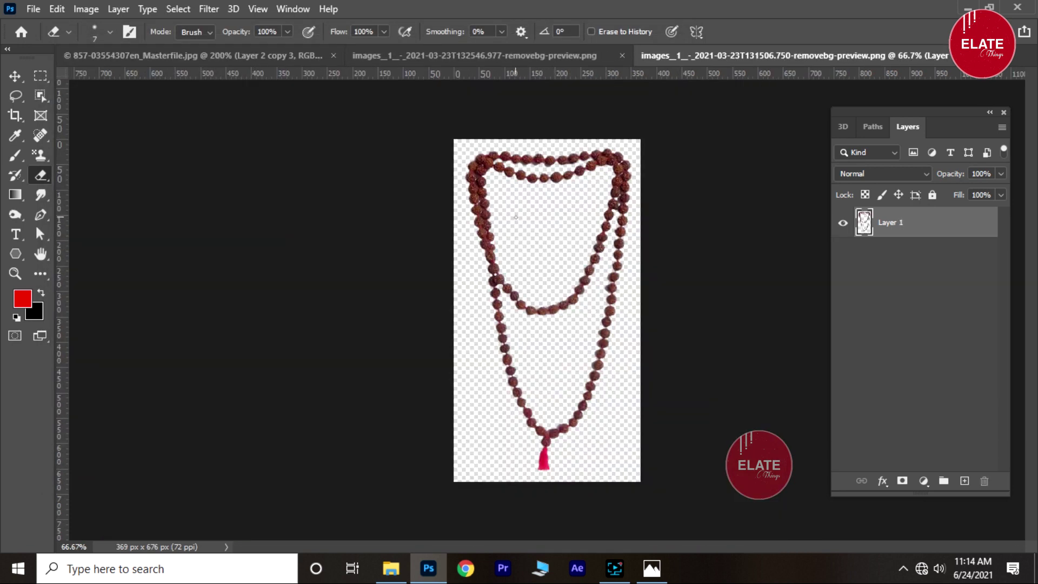
pyautogui.click(15, 76)
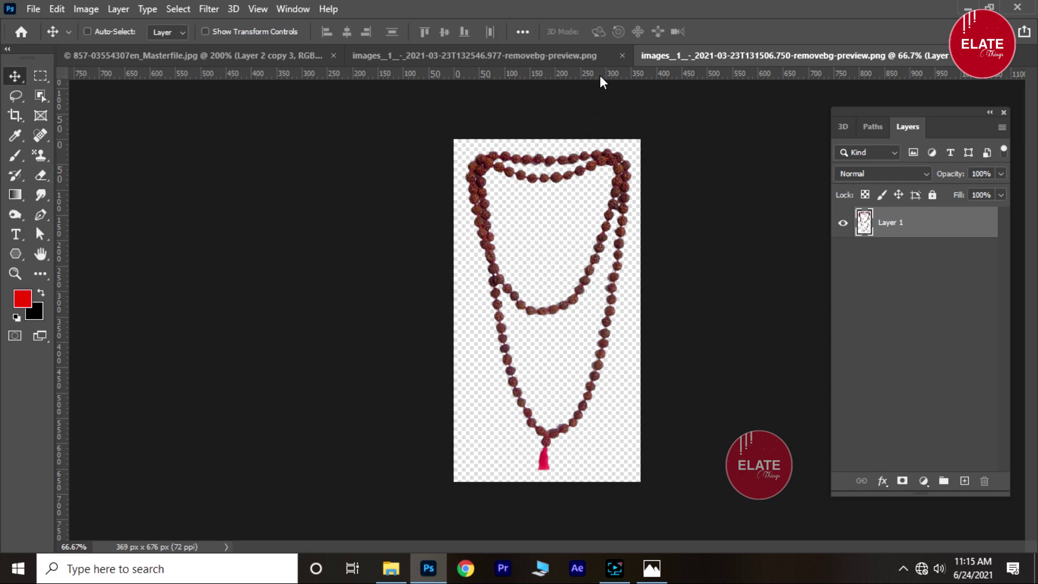
pyautogui.click(622, 56)
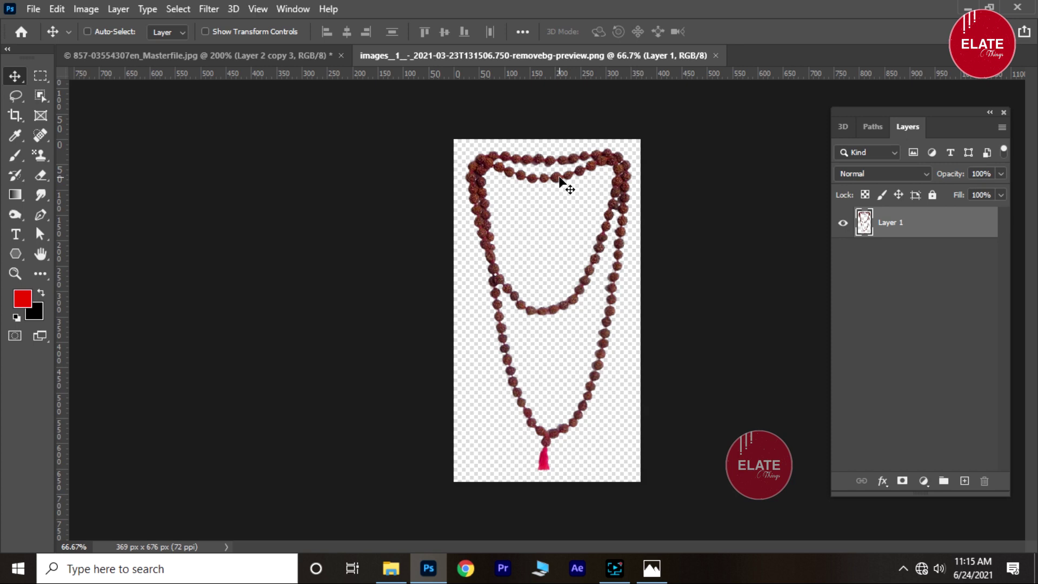
pyautogui.moveTo(560, 179); pyautogui.dragTo(290, 62)
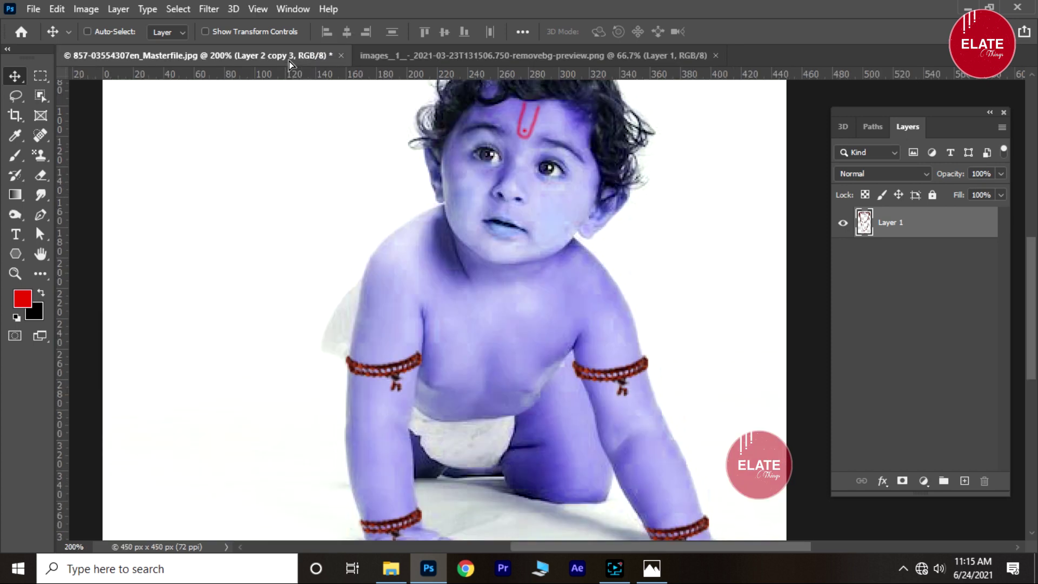
pyautogui.moveTo(290, 62); pyautogui.dragTo(422, 236)
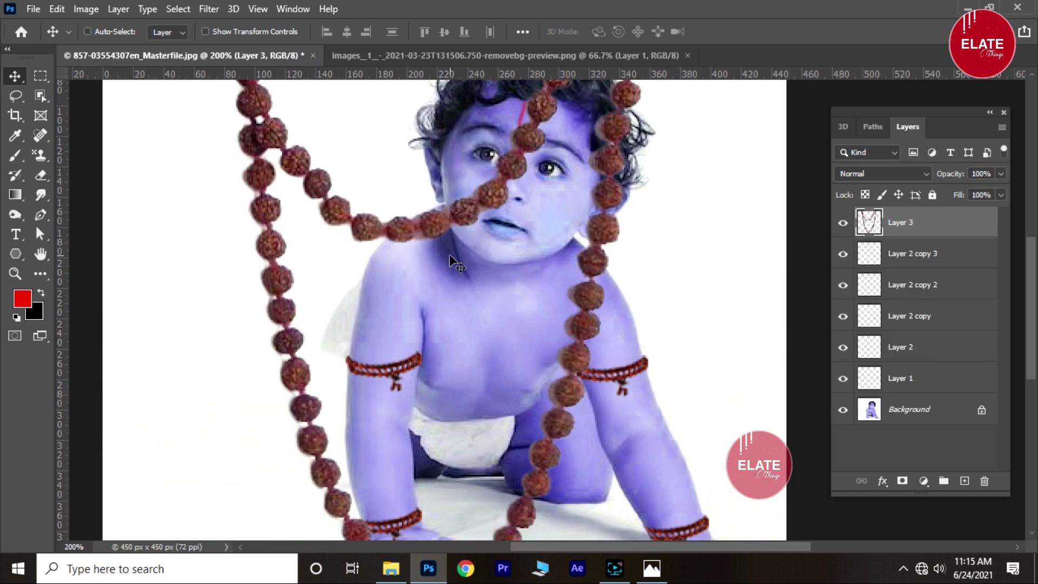
pyautogui.hotkey('ctrl', '-')
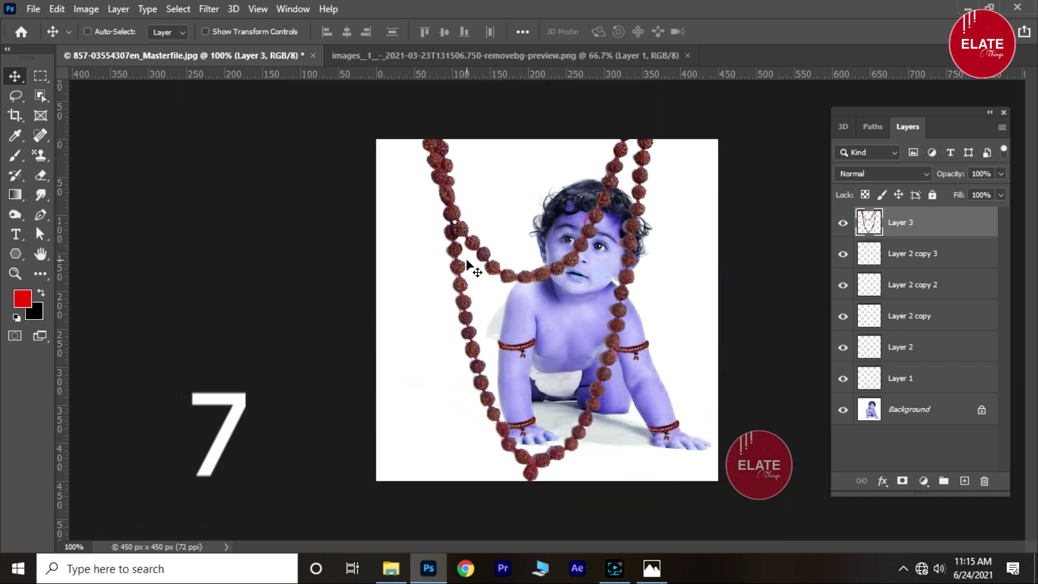
pyautogui.click(57, 9)
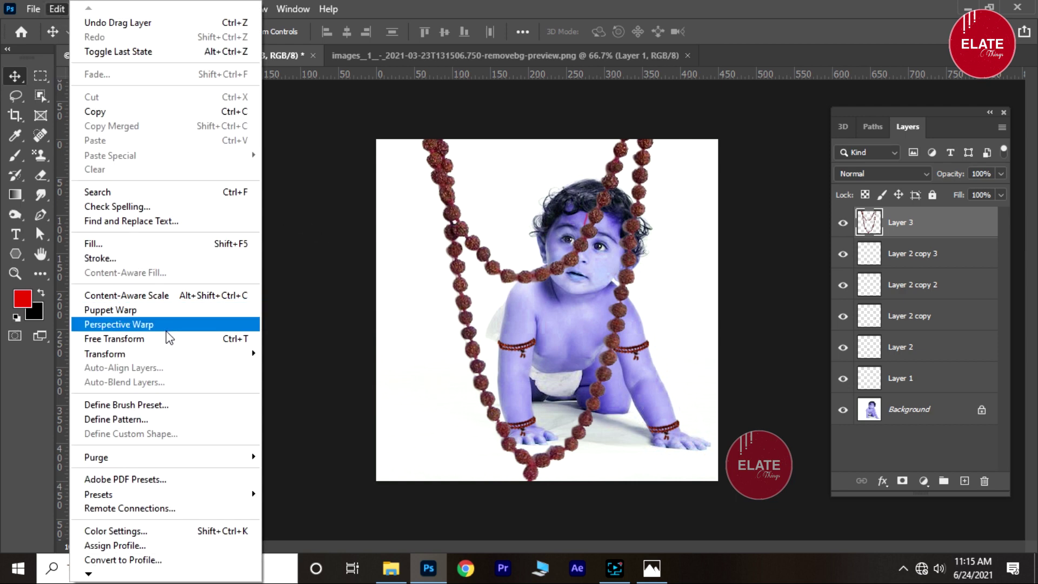
# Scale the mala on Layer 3 to about 27% and hang it down the baby's chest
pyautogui.click(168, 338)
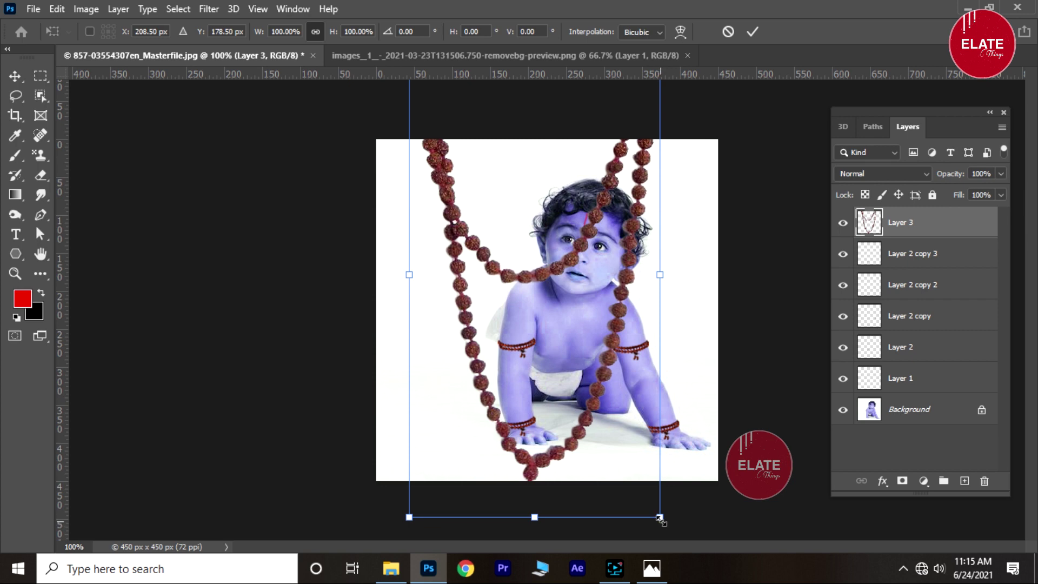
pyautogui.moveTo(660, 517); pyautogui.dragTo(542, 221)
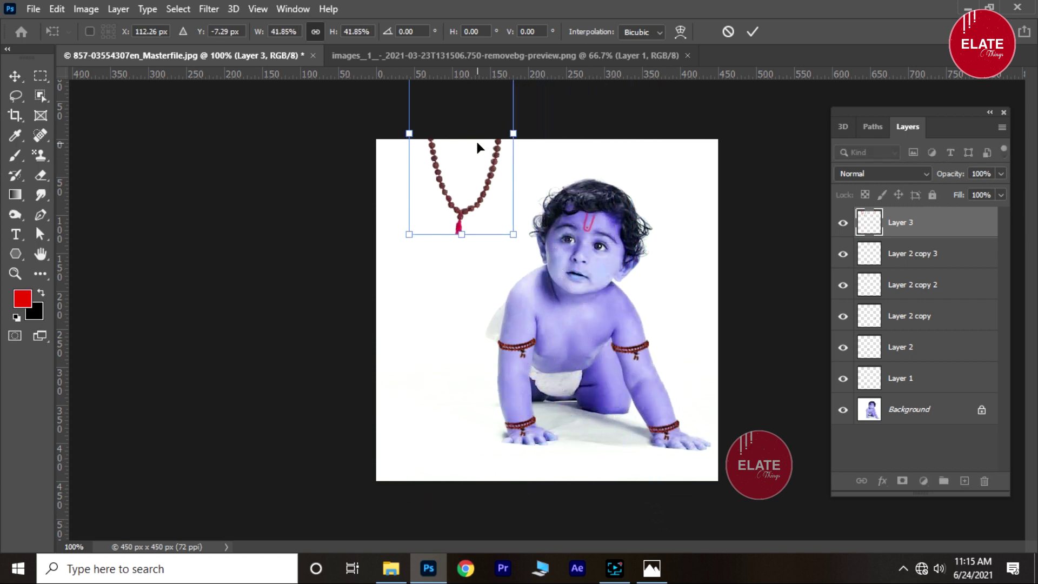
pyautogui.moveTo(482, 149); pyautogui.dragTo(601, 327)
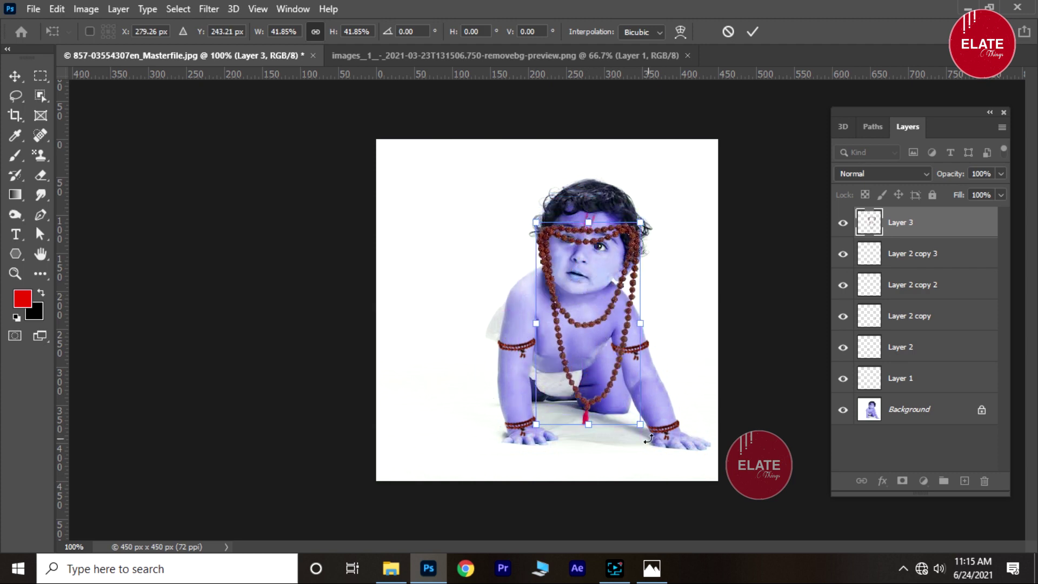
pyautogui.moveTo(641, 424); pyautogui.dragTo(602, 348)
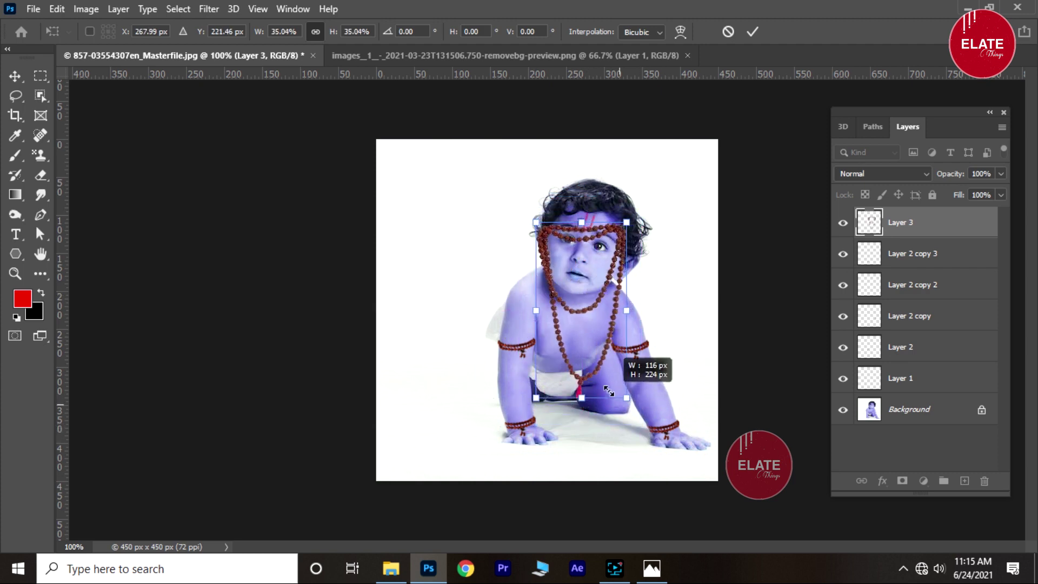
pyautogui.moveTo(574, 265); pyautogui.dragTo(584, 311)
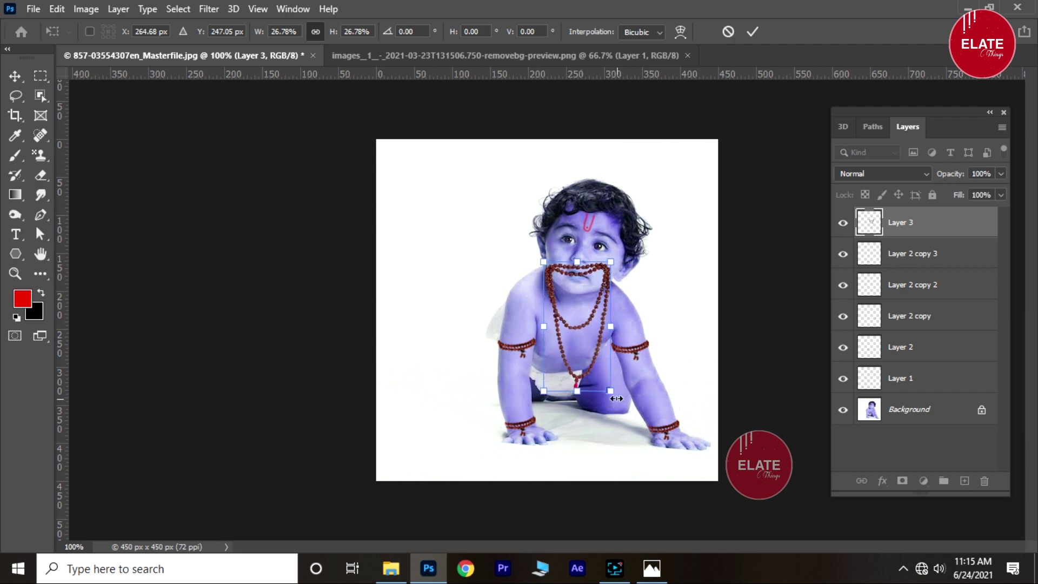
pyautogui.hotkey('ctrl', '+')
pyautogui.hotkey('ctrl', '+')
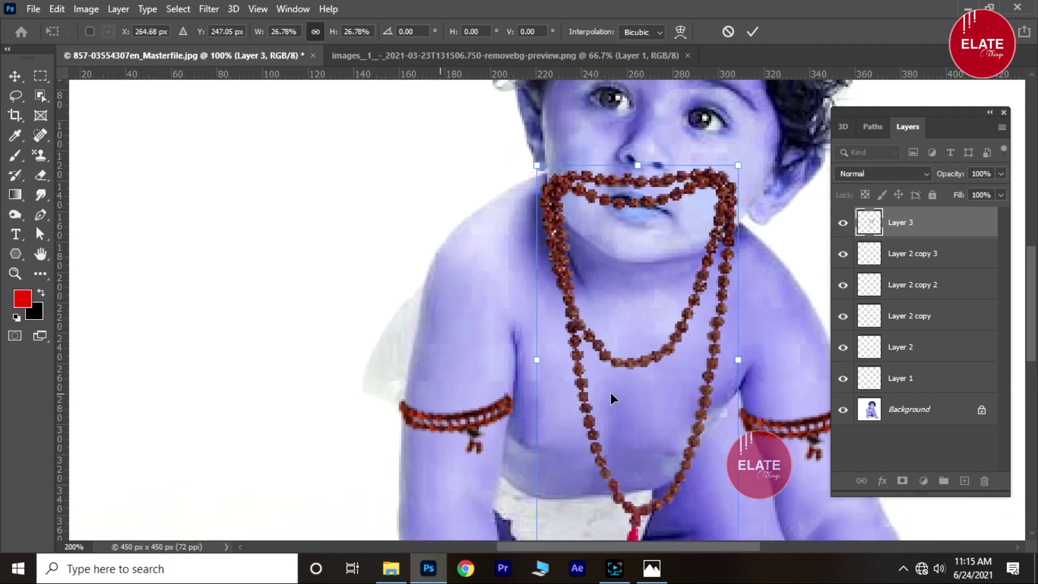
pyautogui.moveTo(641, 331)
pyautogui.mouseDown()
pyautogui.moveTo(572, 318)
pyautogui.moveTo(493, 248)
pyautogui.mouseUp()
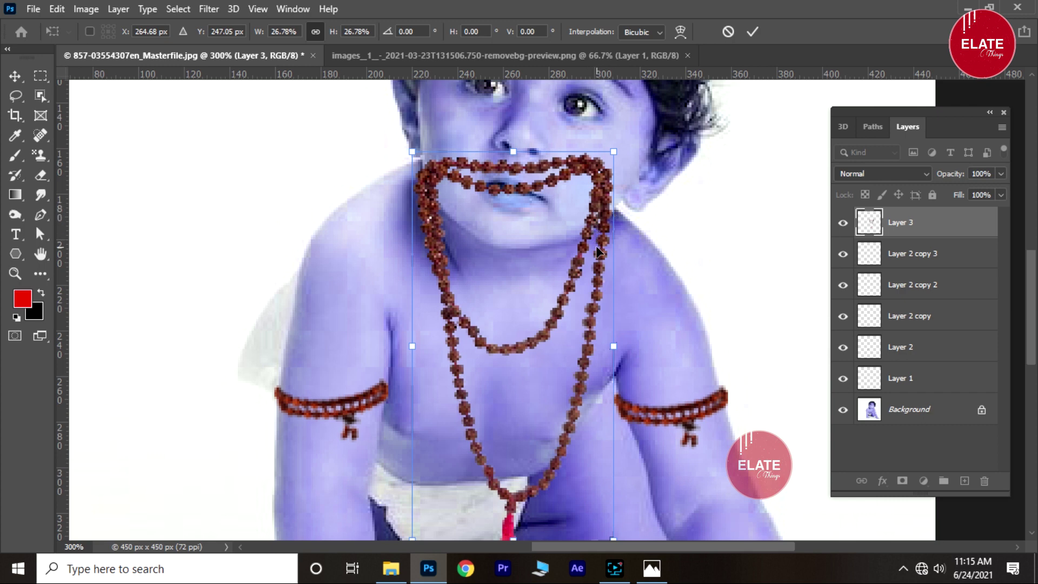
pyautogui.press('Up')
pyautogui.press('Up')
pyautogui.press('Up')
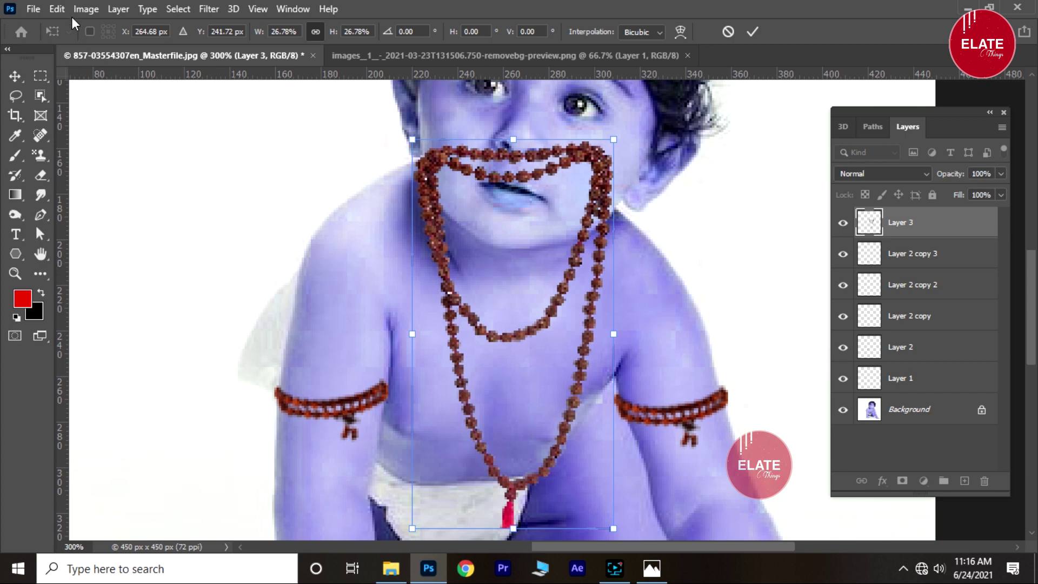
pyautogui.click(57, 8)
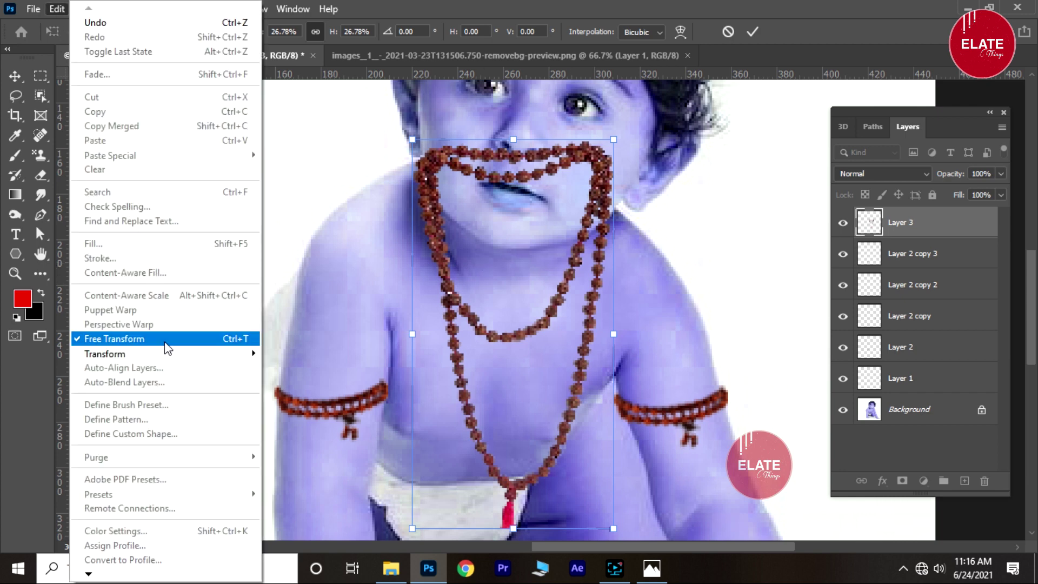
pyautogui.moveTo(105, 354)
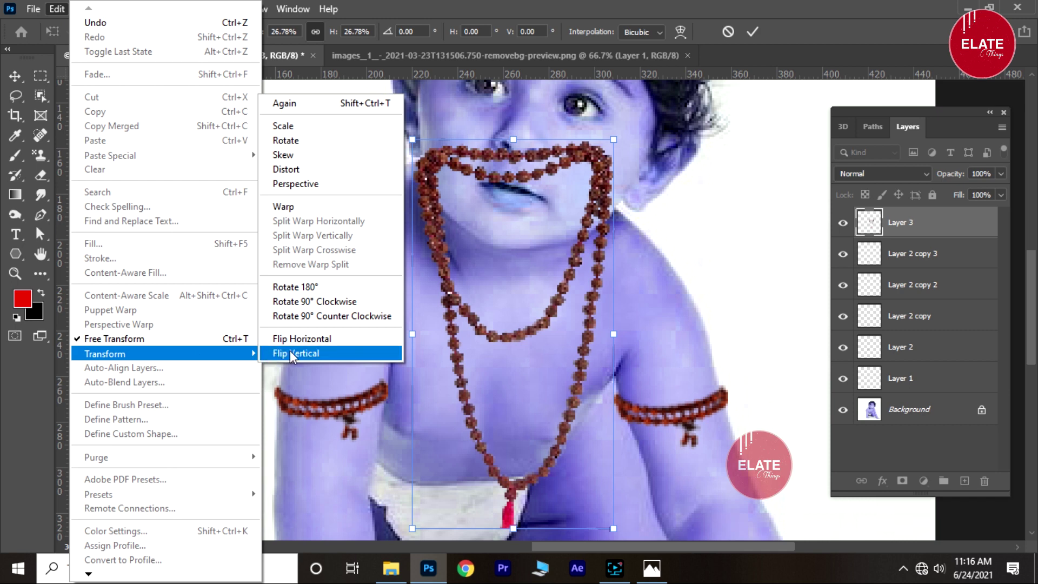
# Warp the mala's corners and strands to curve around the neck and shoulders, then commit
pyautogui.click(313, 207)
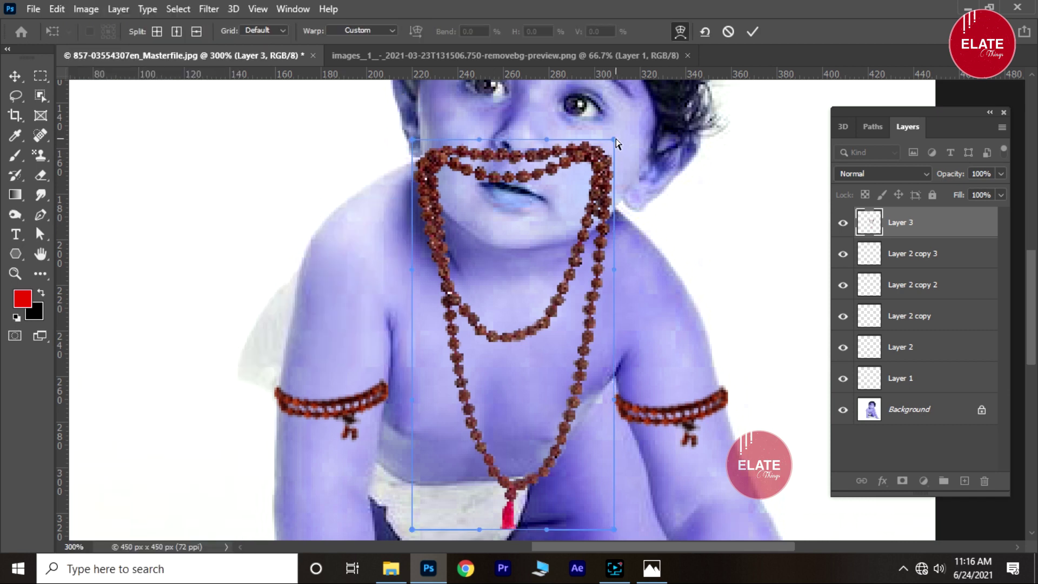
pyautogui.moveTo(614, 140); pyautogui.dragTo(643, 161)
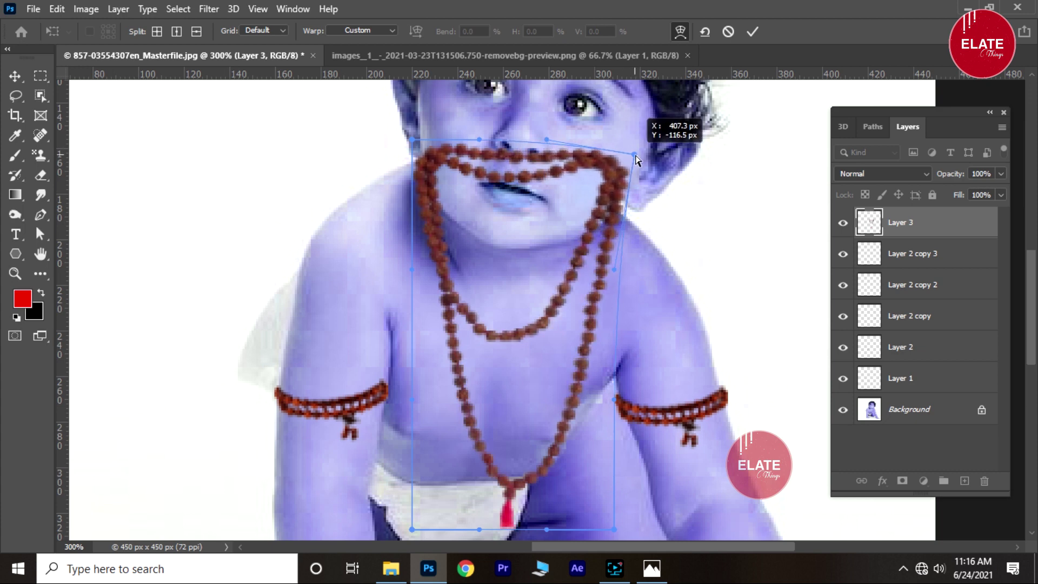
pyautogui.moveTo(642, 165); pyautogui.dragTo(656, 176)
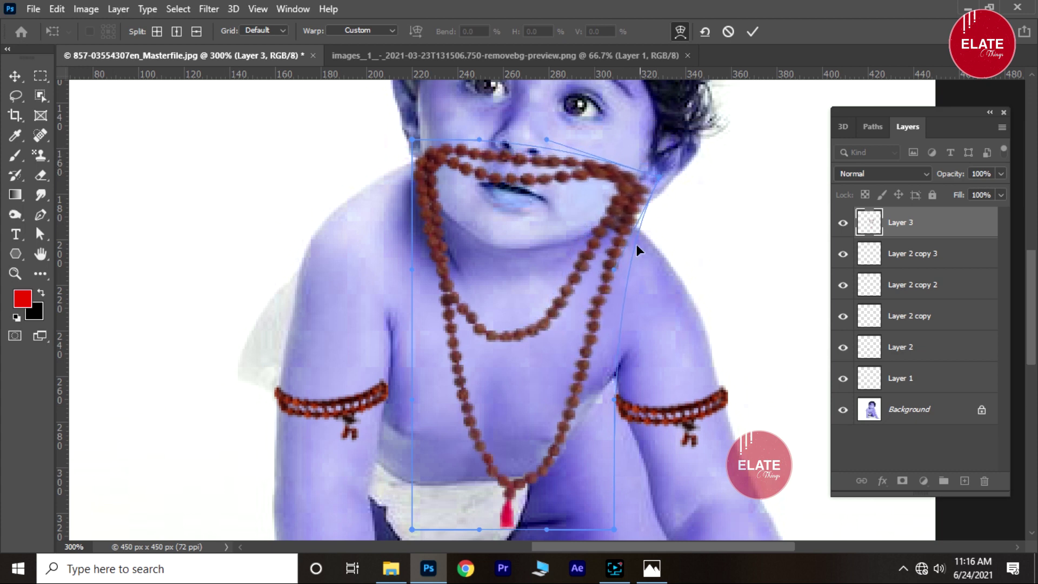
pyautogui.moveTo(620, 272); pyautogui.dragTo(641, 280)
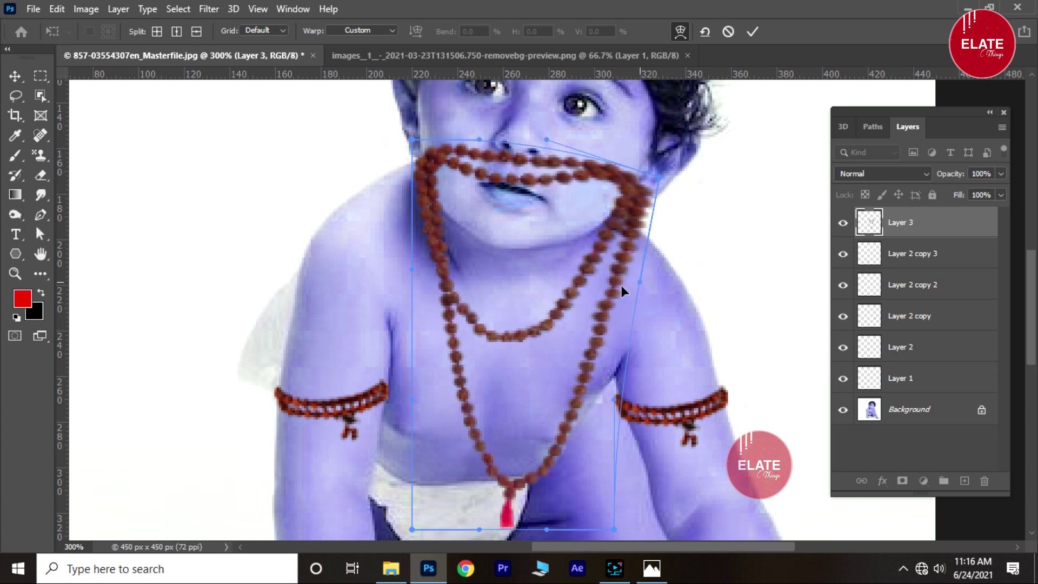
pyautogui.moveTo(413, 140); pyautogui.dragTo(393, 145)
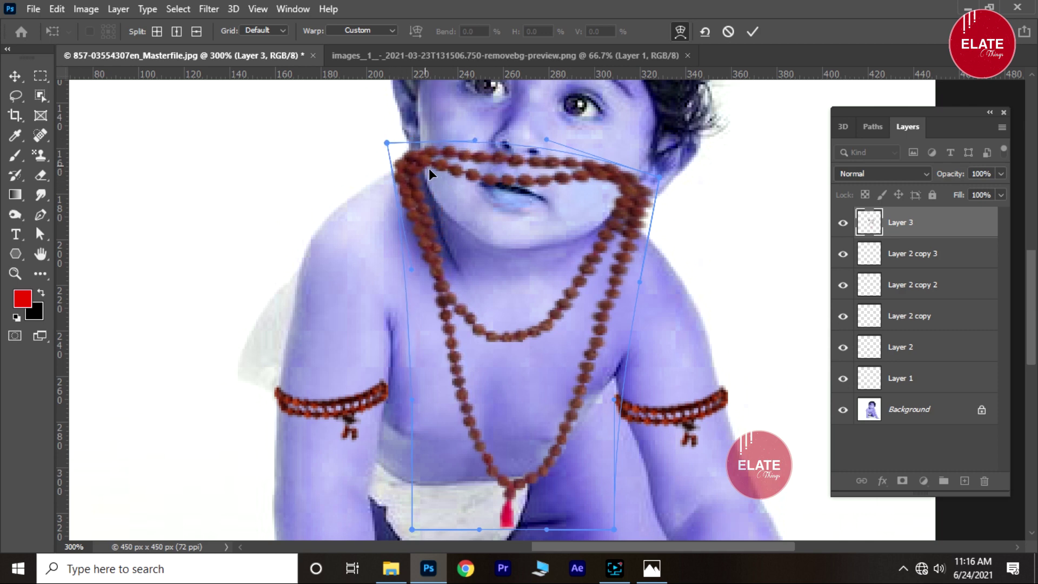
pyautogui.moveTo(659, 177); pyautogui.dragTo(655, 221)
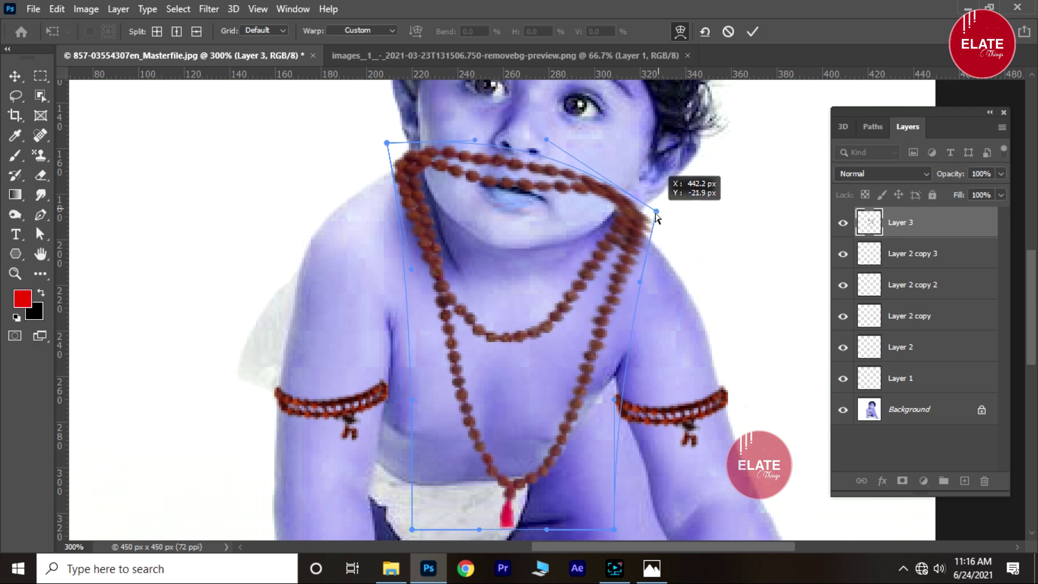
pyautogui.moveTo(640, 282); pyautogui.dragTo(604, 358)
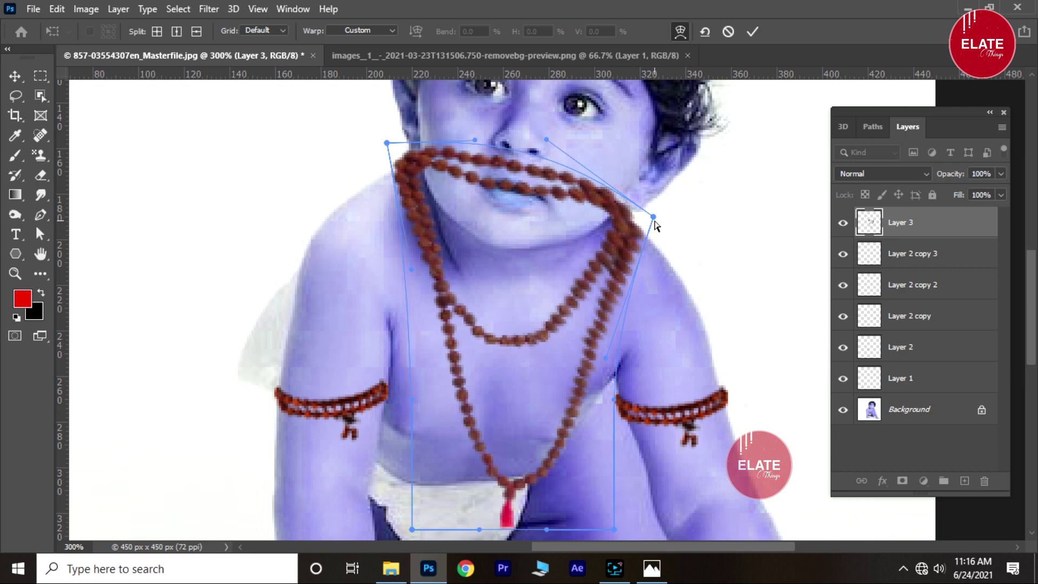
pyautogui.moveTo(655, 220); pyautogui.dragTo(657, 219)
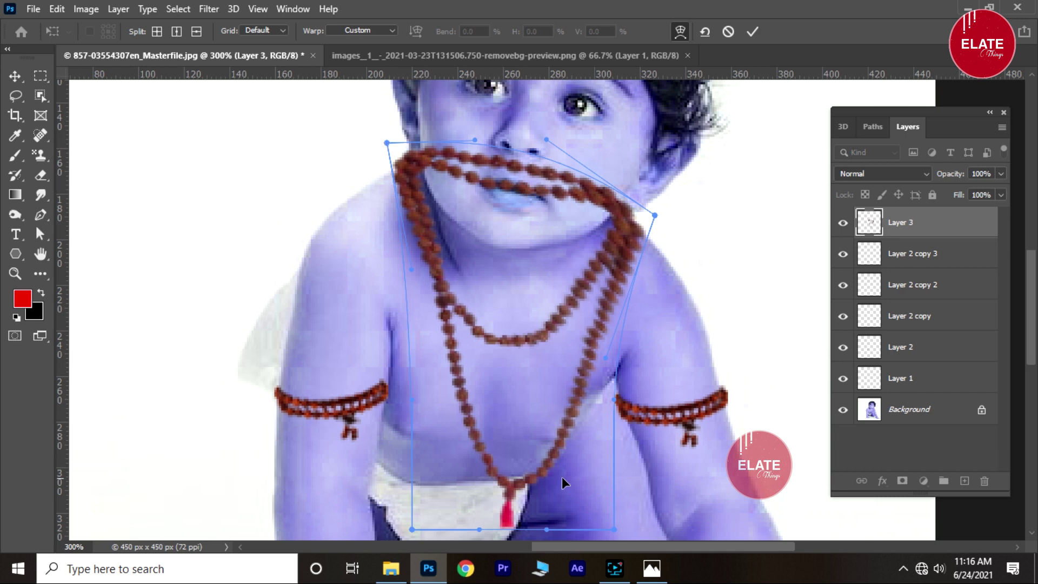
pyautogui.press('Return')
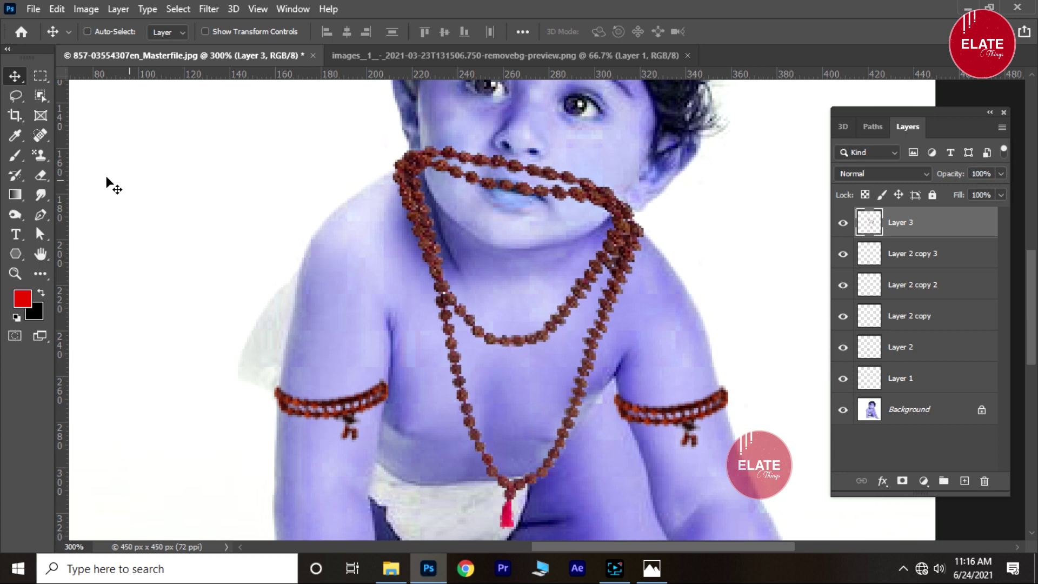
# Erase the Layer 3 mala beads covering the baby's mouth and upper lip
pyautogui.click(41, 176)
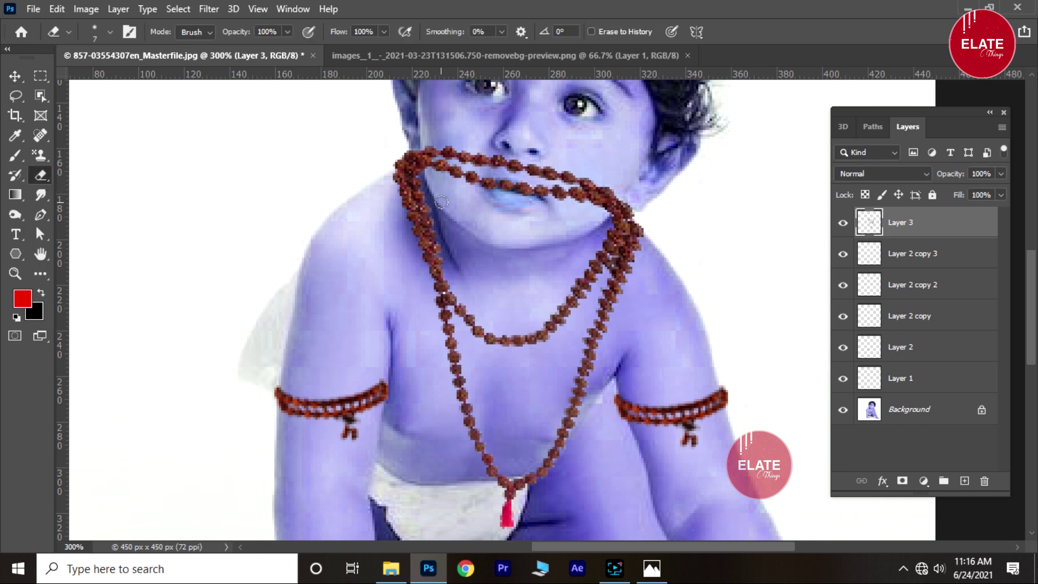
pyautogui.moveTo(489, 181)
pyautogui.mouseDown()
pyautogui.moveTo(473, 153)
pyautogui.moveTo(429, 168)
pyautogui.moveTo(402, 148)
pyautogui.moveTo(425, 166)
pyautogui.mouseUp()
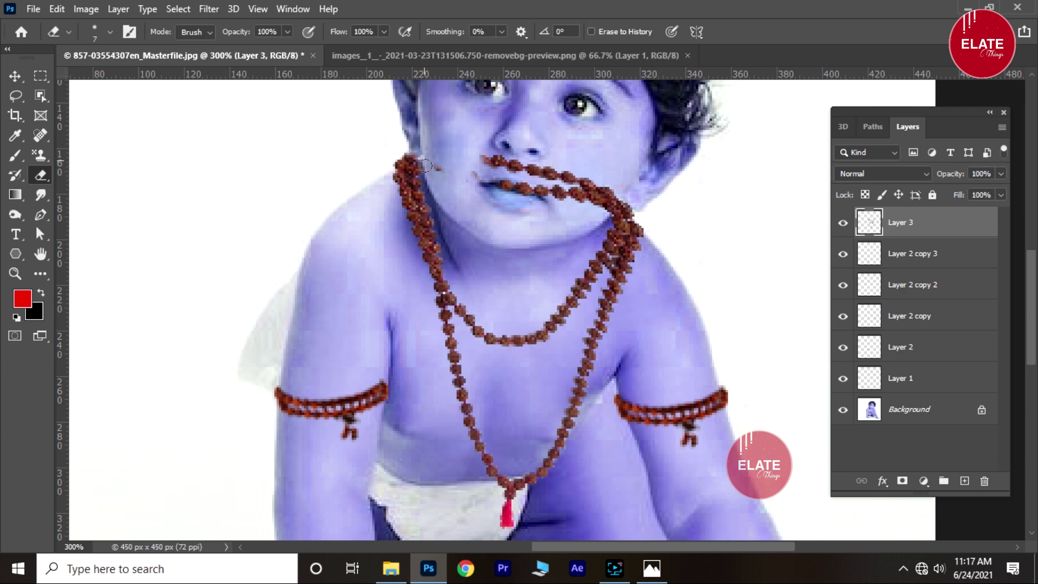
pyautogui.moveTo(518, 173)
pyautogui.mouseDown()
pyautogui.moveTo(509, 184)
pyautogui.moveTo(577, 178)
pyautogui.moveTo(595, 206)
pyautogui.moveTo(628, 201)
pyautogui.moveTo(636, 186)
pyautogui.mouseUp()
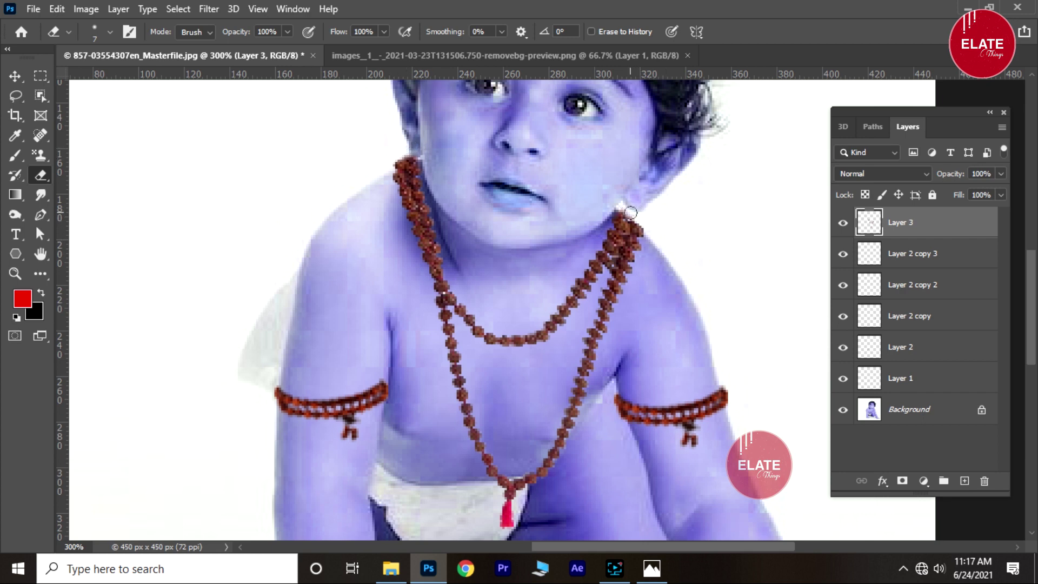
pyautogui.moveTo(624, 190); pyautogui.dragTo(625, 208)
# Trim the necklace end near the neck, undo an over-erase, and compare with the reference photo
pyautogui.hotkey('ctrl', '-')
pyautogui.hotkey('ctrl', '-')
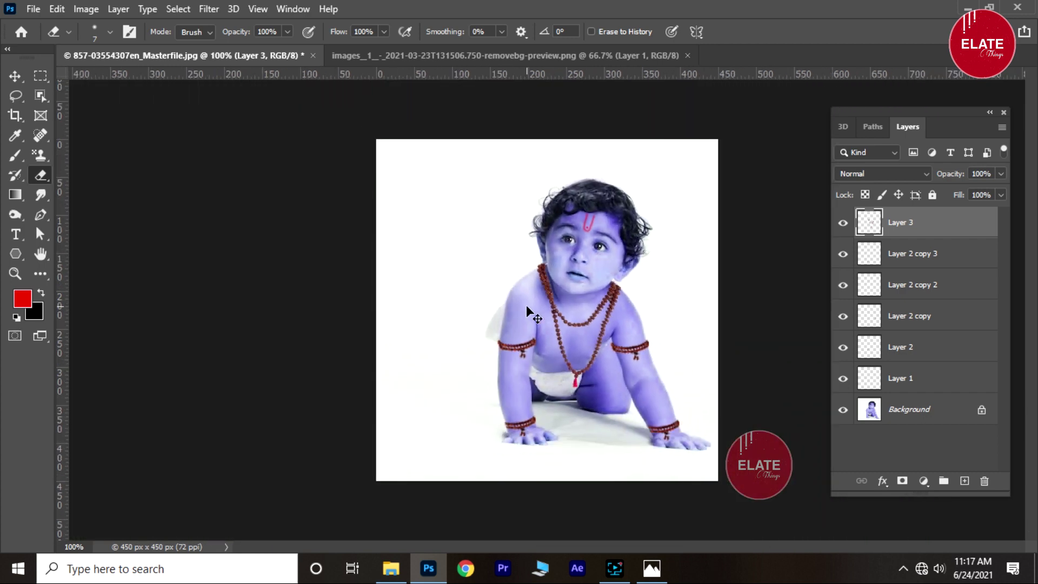
pyautogui.hotkey('ctrl', '+')
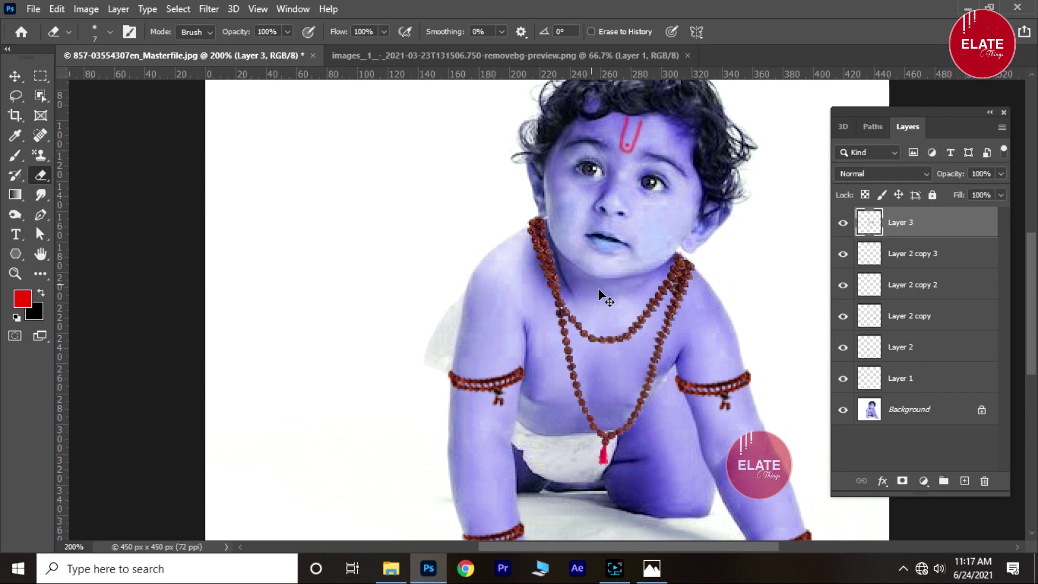
pyautogui.scroll(-3, 587, 278)
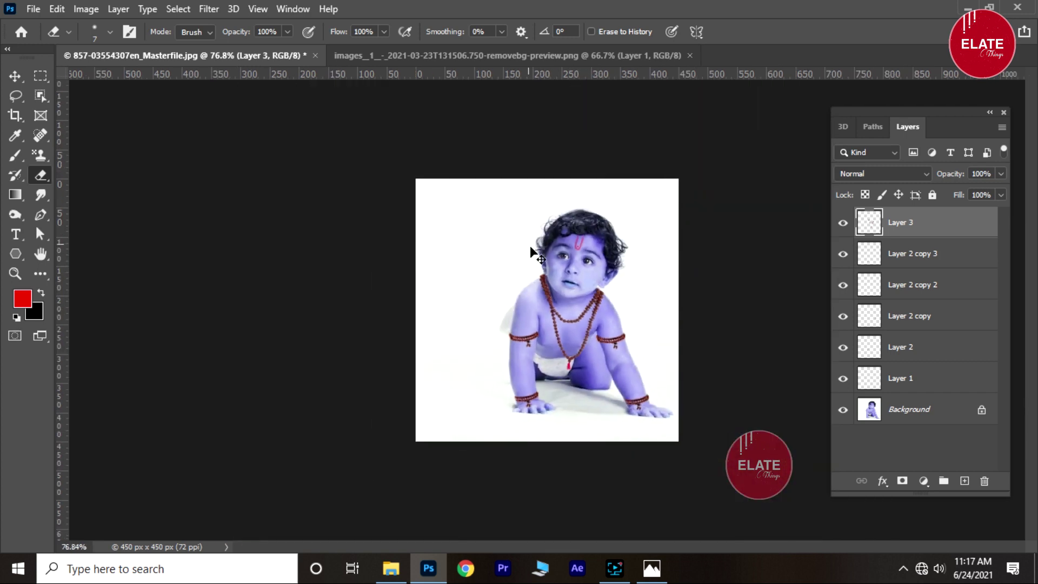
pyautogui.scroll(1, 537, 254)
pyautogui.scroll(2, 537, 254)
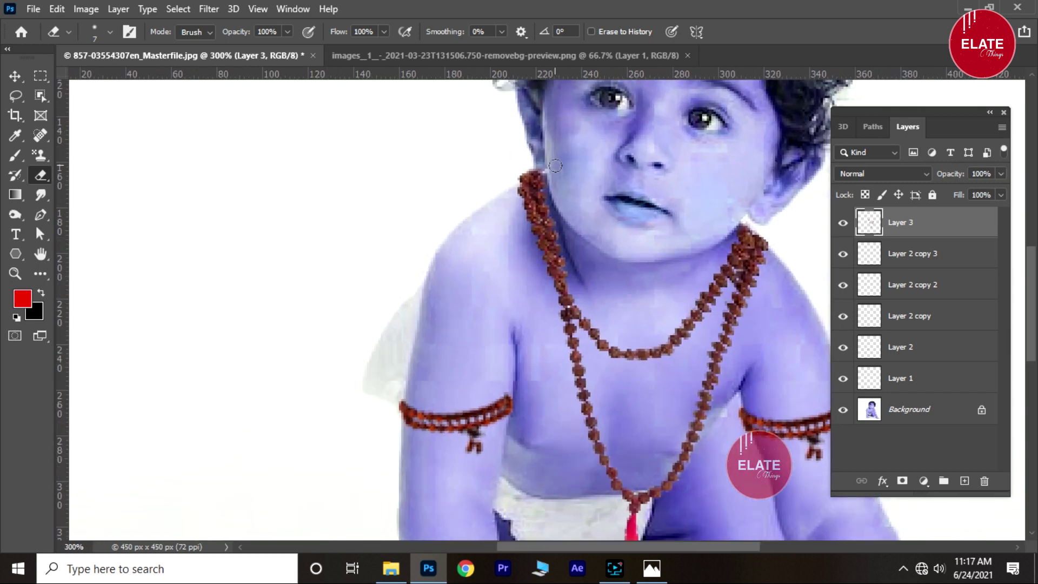
pyautogui.moveTo(543, 165); pyautogui.dragTo(515, 179)
pyautogui.scroll(-1, 640, 278)
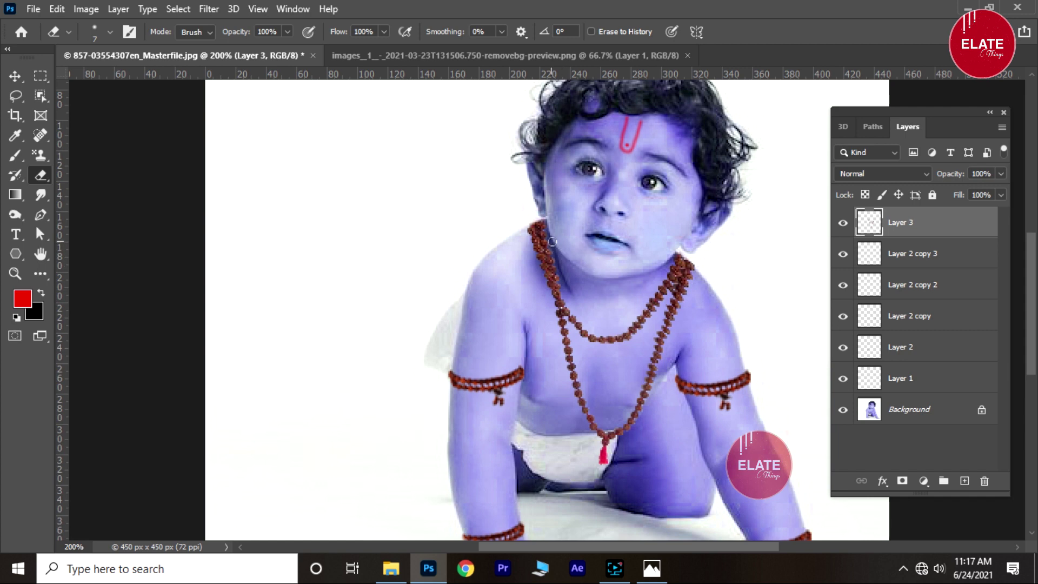
pyautogui.hotkey('ctrl', 'z')
pyautogui.click(658, 562)
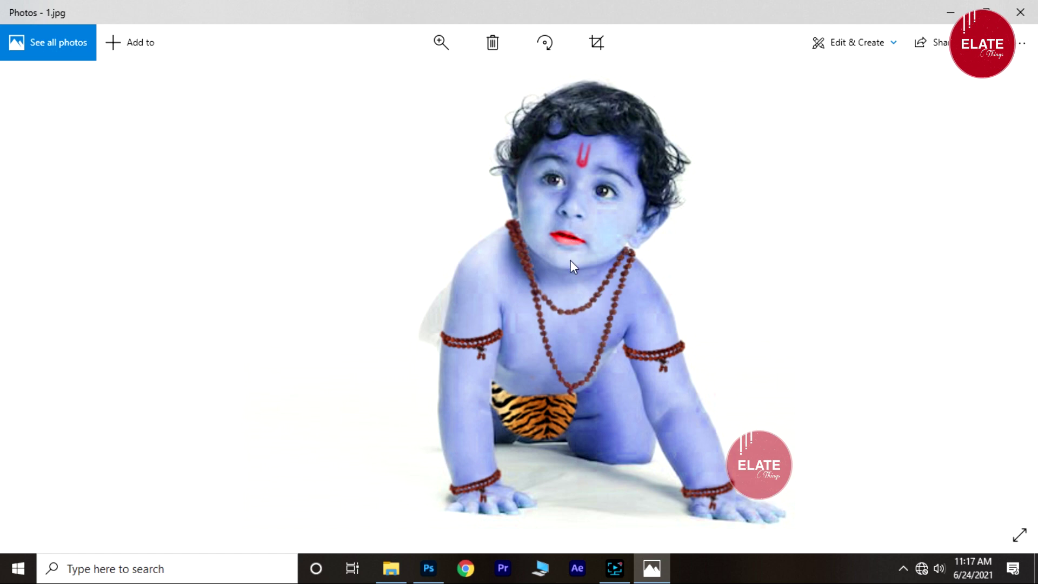
pyautogui.click(426, 573)
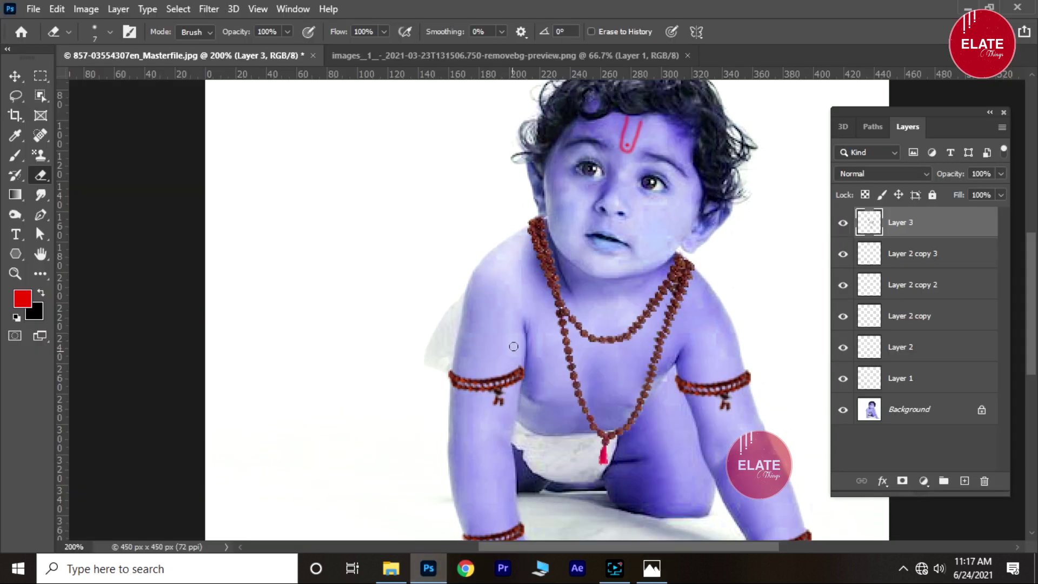
# Zoom in on the baby's mouth and add an empty Layer 4 above Layer 3
pyautogui.scroll(1, 535, 313)
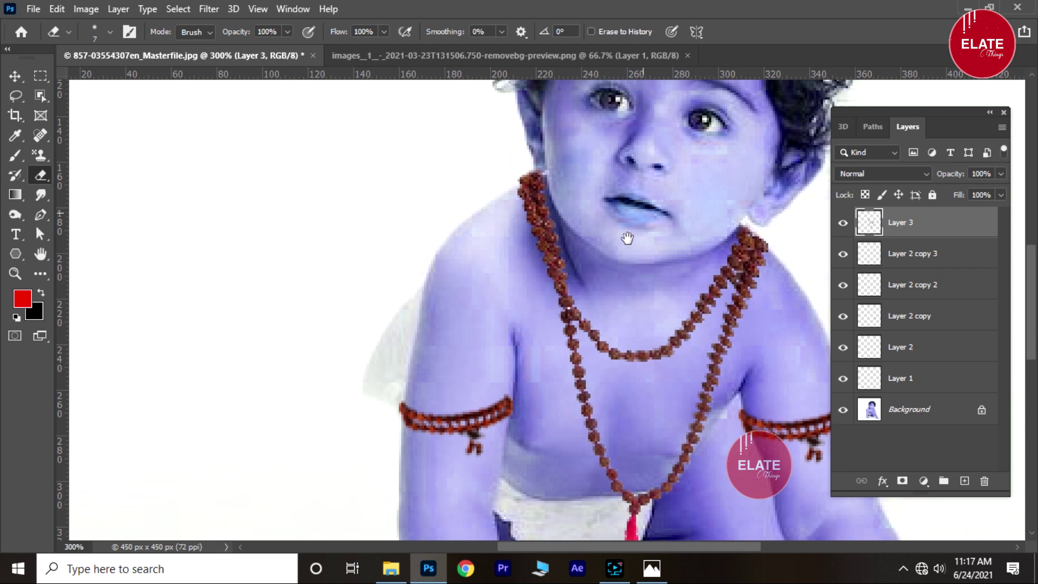
pyautogui.scroll(2, 572, 301)
pyautogui.scroll(1, 577, 303)
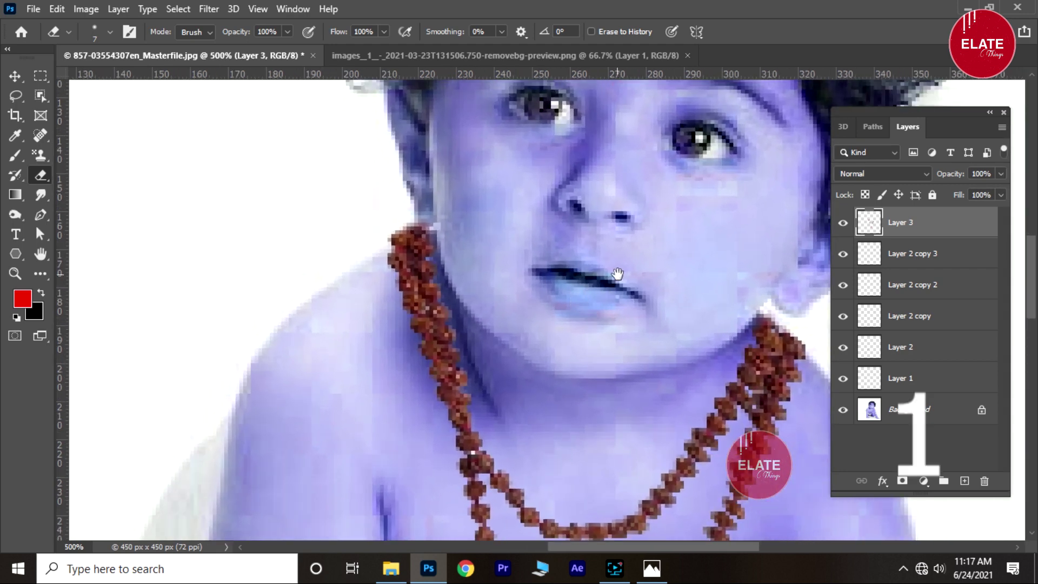
pyautogui.scroll(1, 616, 273)
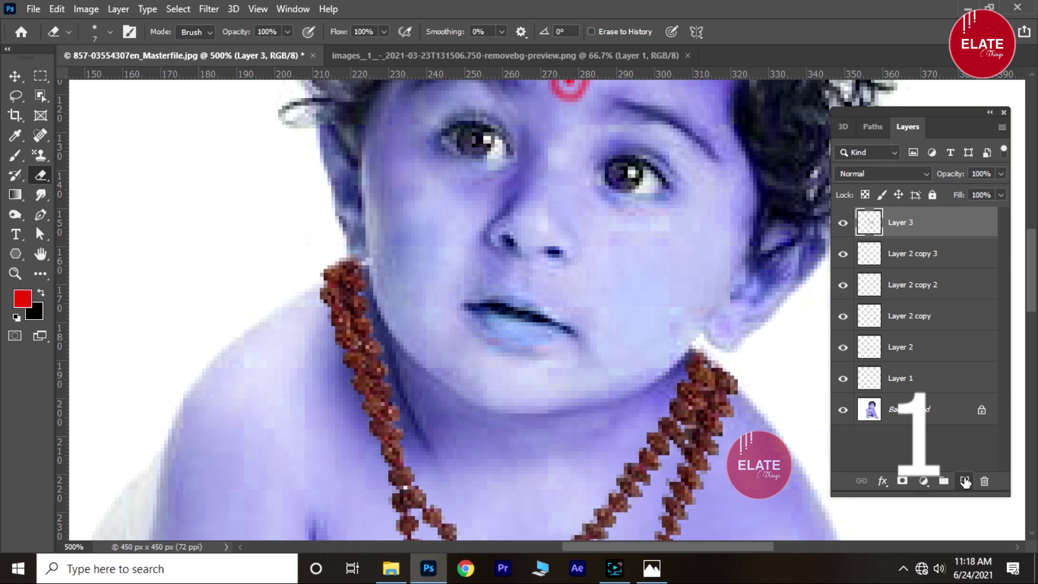
pyautogui.click(965, 482)
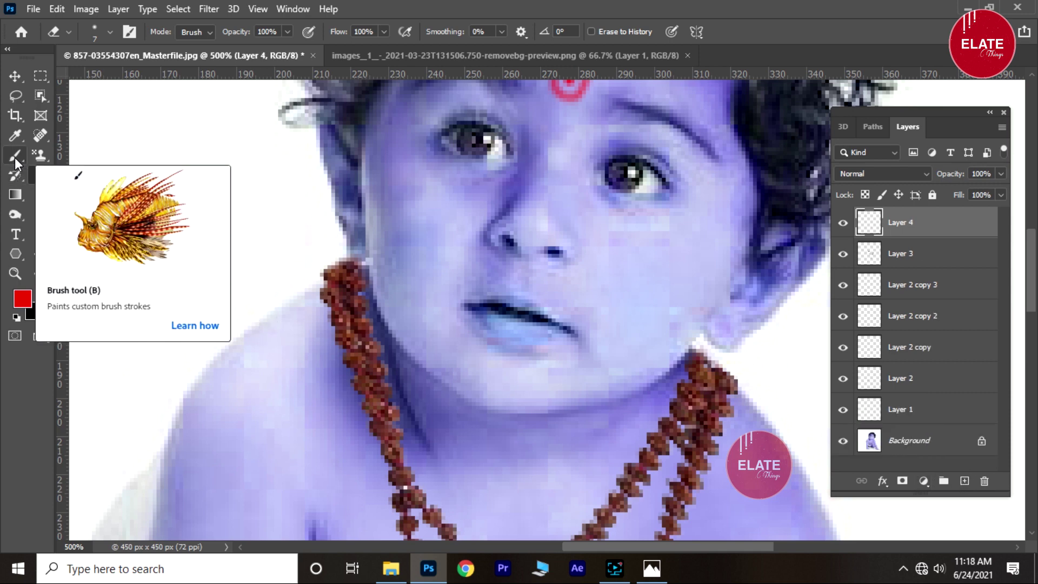
# Brush solid red over both lips on Layer 4, resizing the brush for fill and corners
pyautogui.click(14, 157)
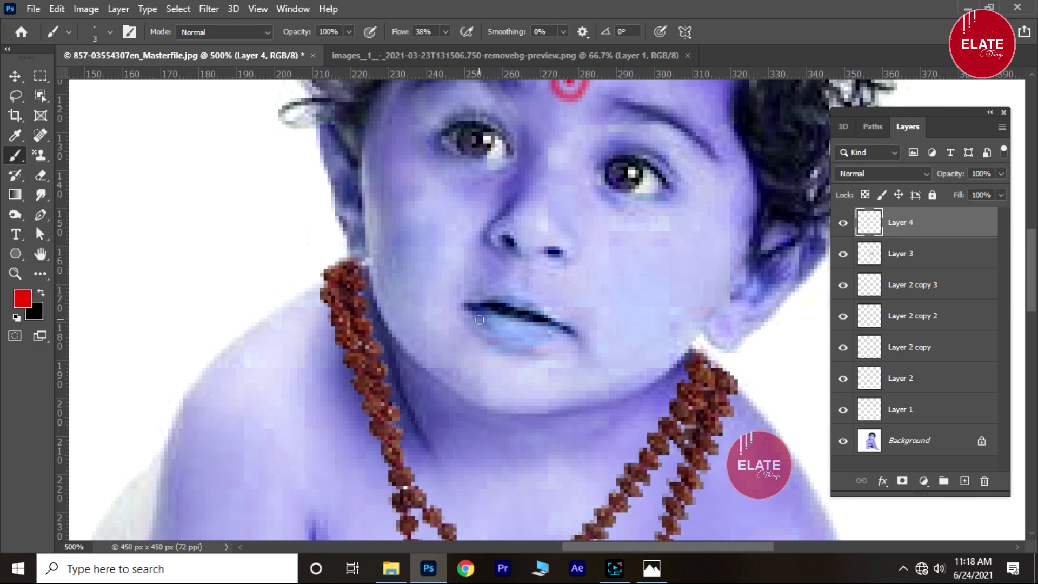
pyautogui.press(']')
pyautogui.press(']')
pyautogui.moveTo(466, 307)
pyautogui.mouseDown()
pyautogui.moveTo(482, 301)
pyautogui.moveTo(485, 331)
pyautogui.mouseUp()
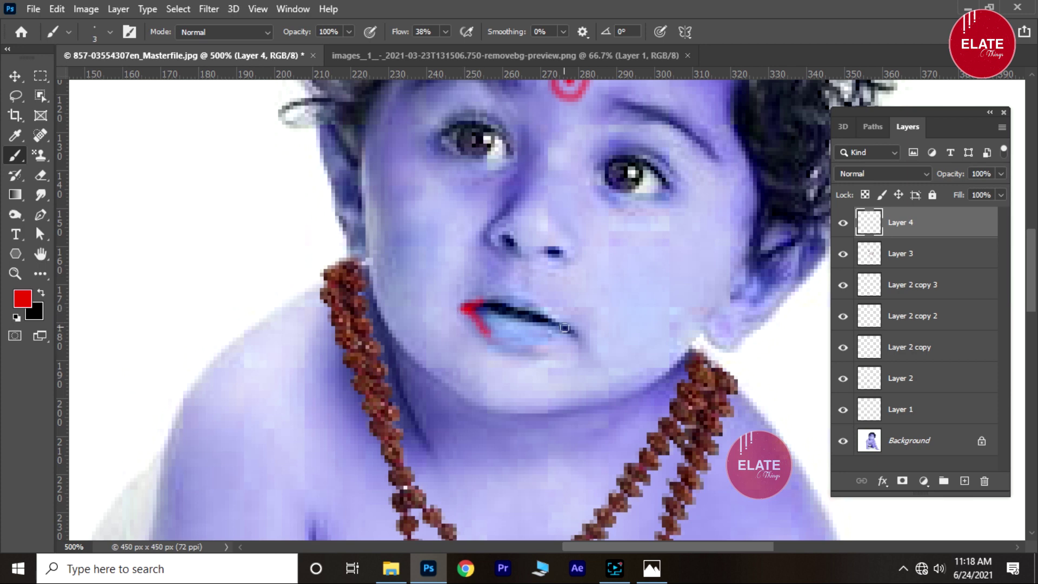
pyautogui.moveTo(538, 343); pyautogui.dragTo(567, 332)
pyautogui.press(']')
pyautogui.press(']')
pyautogui.press(']')
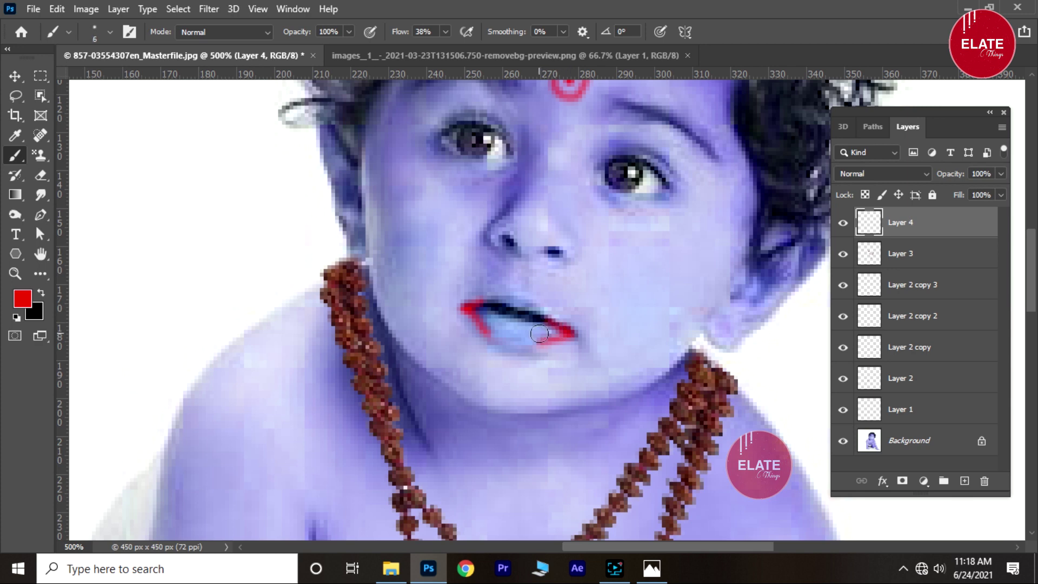
pyautogui.moveTo(550, 327)
pyautogui.mouseDown()
pyautogui.moveTo(507, 333)
pyautogui.moveTo(504, 311)
pyautogui.moveTo(490, 310)
pyautogui.mouseUp()
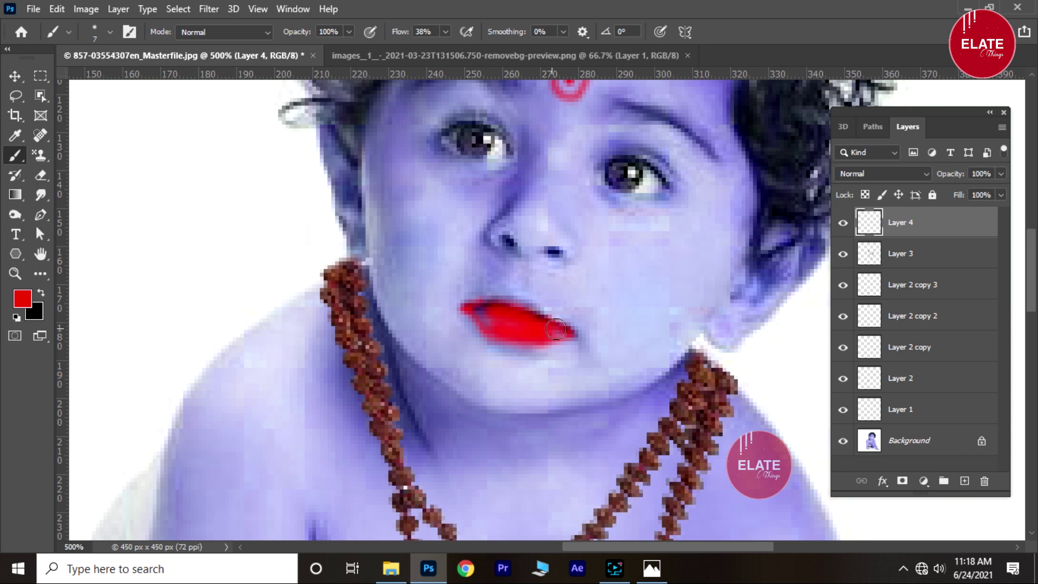
pyautogui.press('[')
pyautogui.press('[')
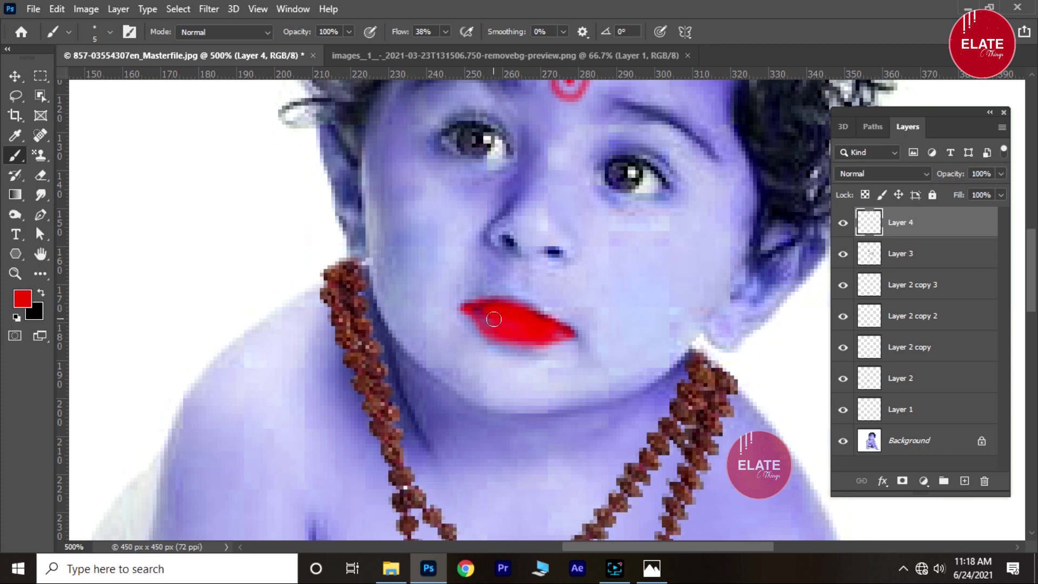
pyautogui.moveTo(492, 310); pyautogui.dragTo(561, 334)
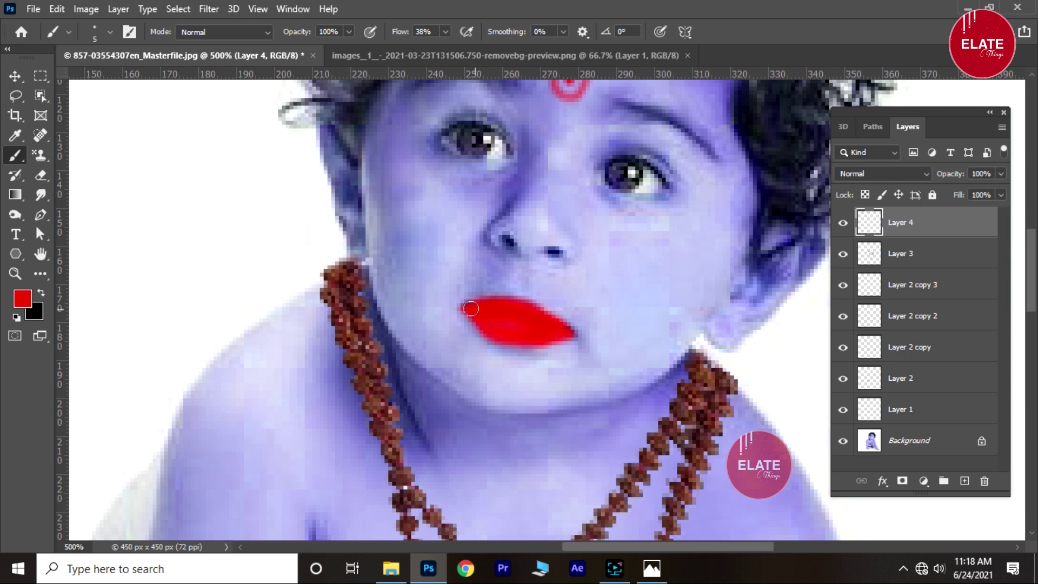
pyautogui.press('[')
pyautogui.press('[')
pyautogui.moveTo(563, 335); pyautogui.dragTo(574, 336)
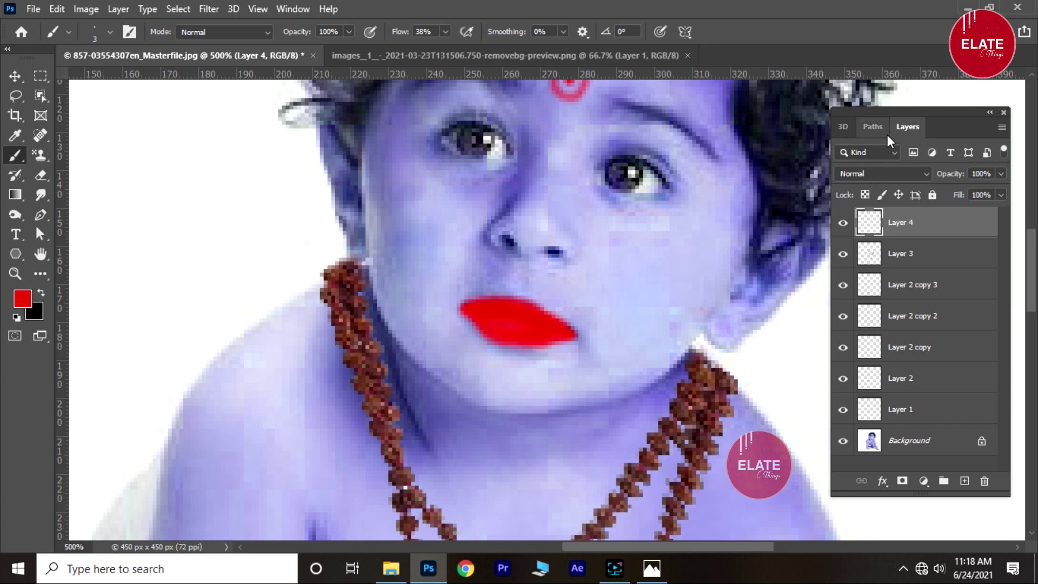
# Set Layer 4's blend mode to Color and zoom out to show the whole baby
pyautogui.click(888, 173)
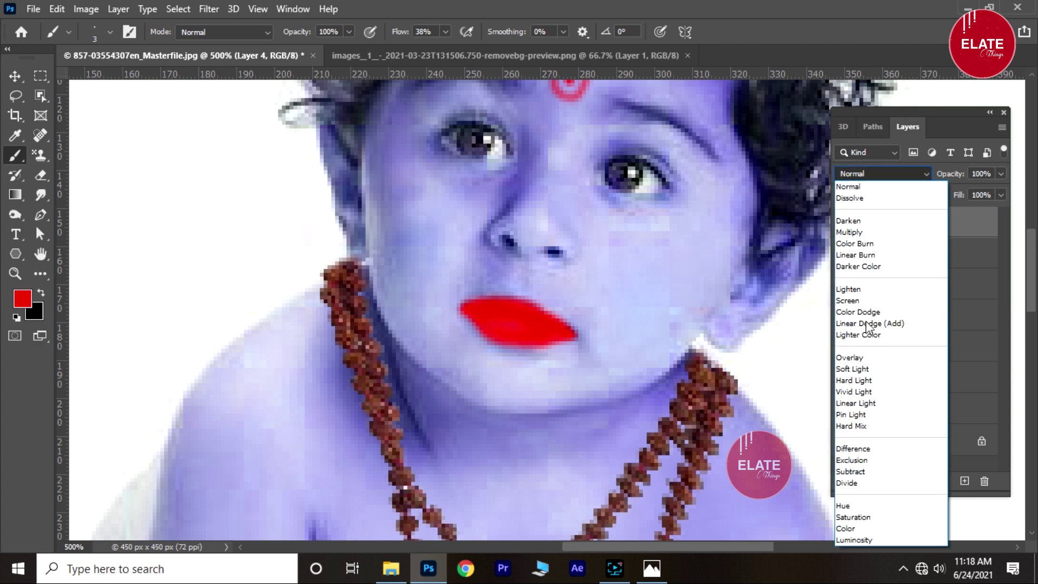
pyautogui.click(871, 528)
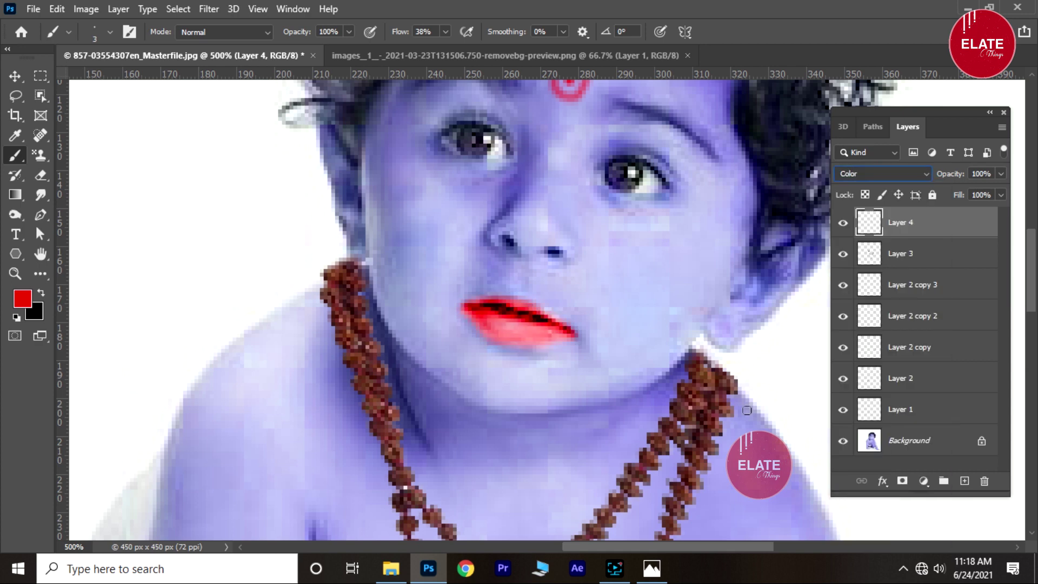
pyautogui.hotkey('ctrl', '-')
pyautogui.hotkey('ctrl', '-')
pyautogui.hotkey('ctrl', '-')
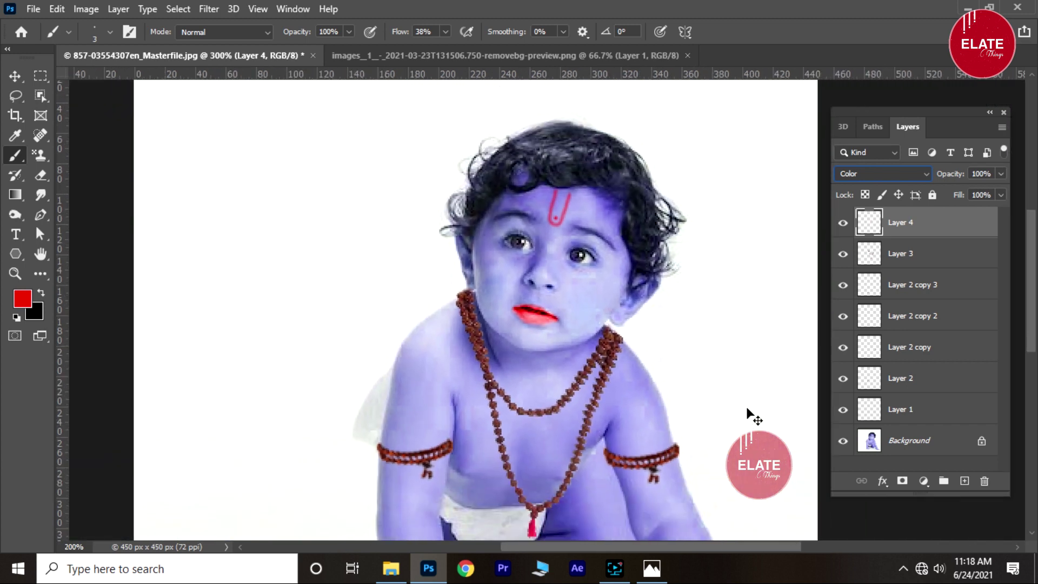
pyautogui.hotkey('ctrl', '-')
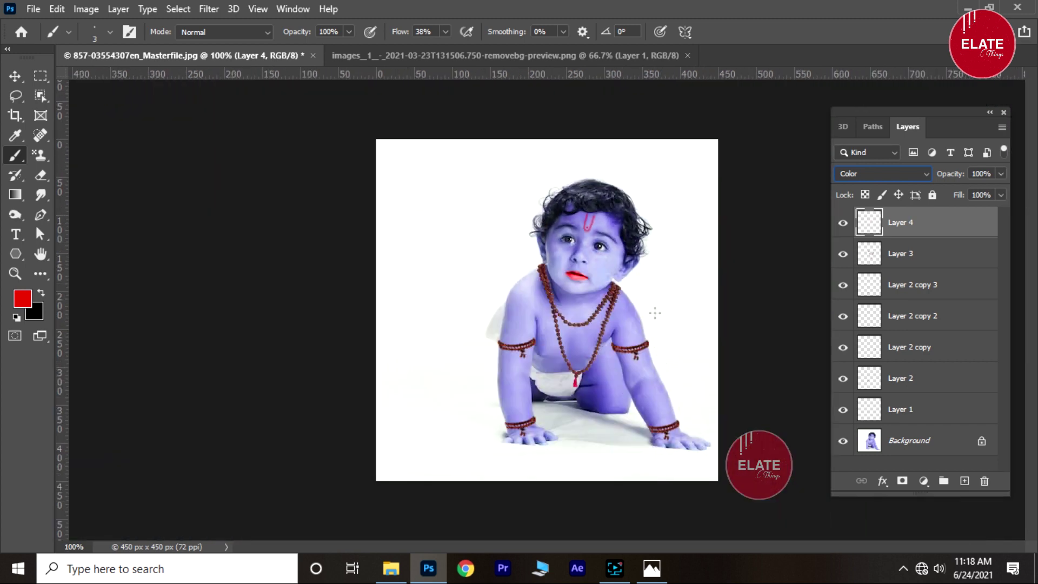